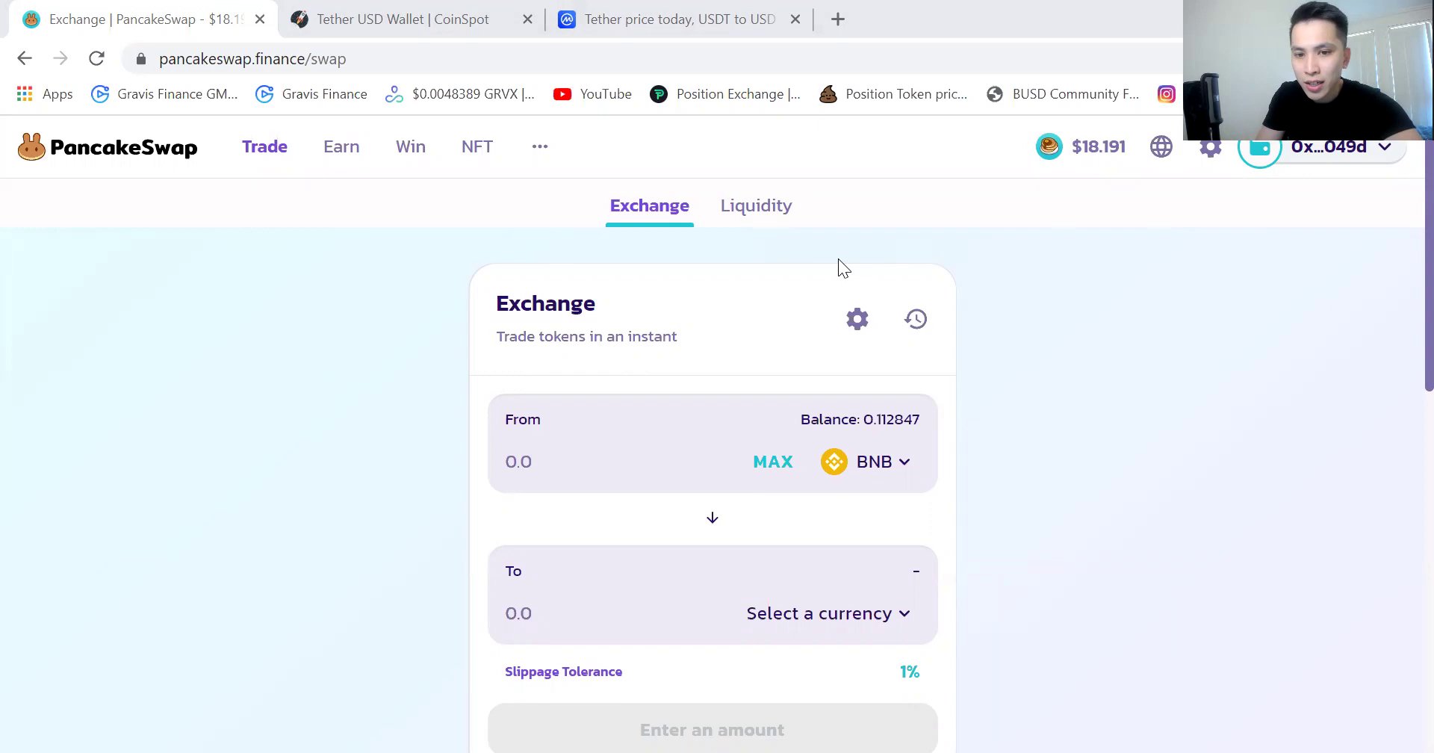
# Switch to CoinSpot and look over the account dashboard's portfolio and deposit sections
pyautogui.scroll(-3, 822, 348)
pyautogui.scroll(2, 904, 336)
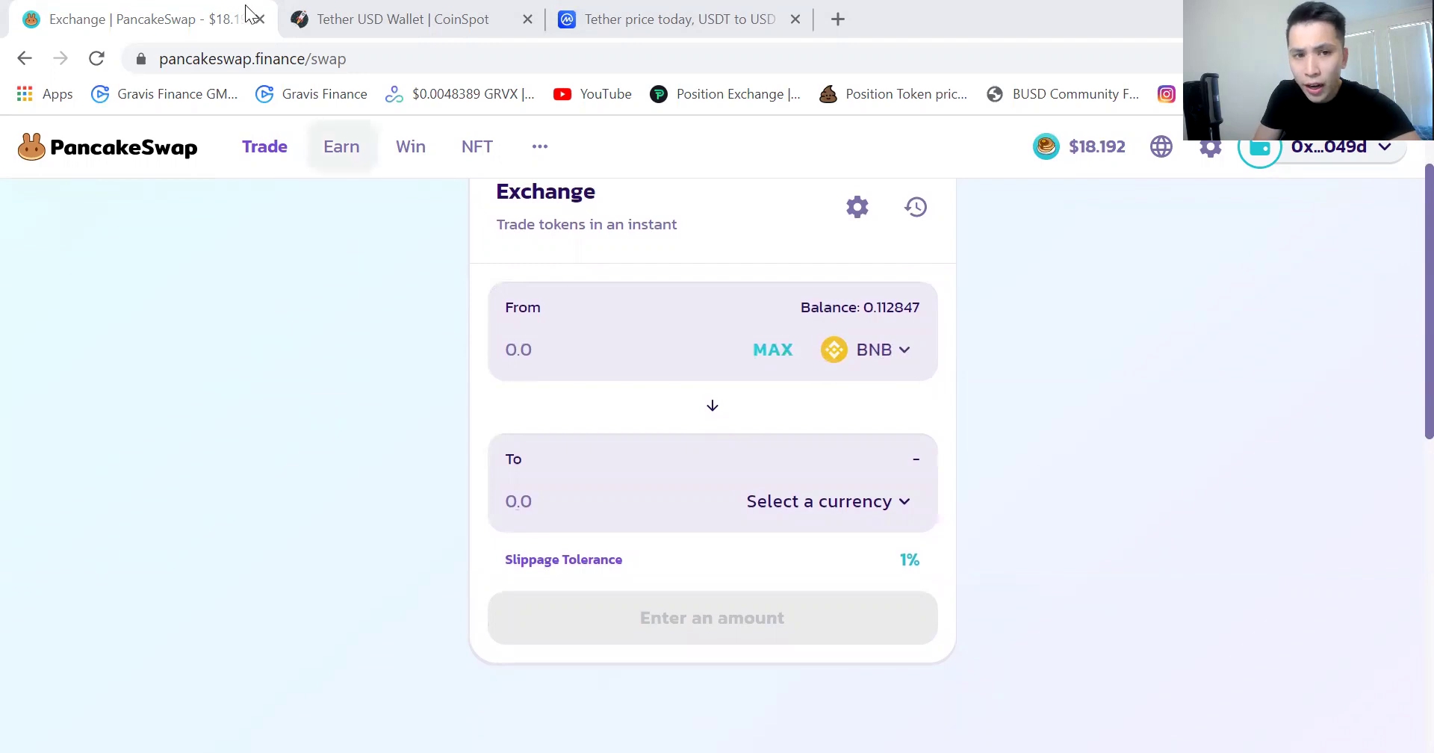
pyautogui.click(321, 17)
pyautogui.click(608, 149)
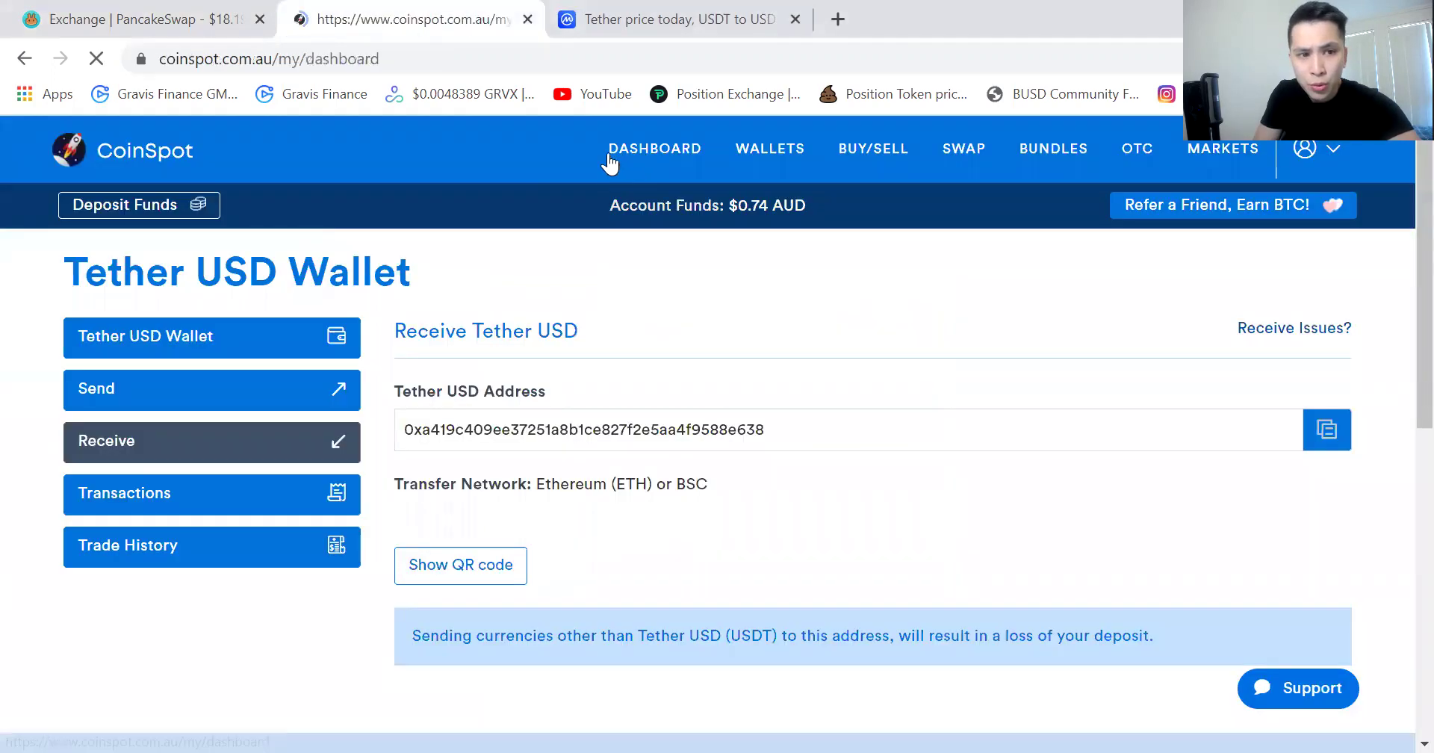
pyautogui.scroll(-5, 285, 437)
pyautogui.scroll(-8, 552, 403)
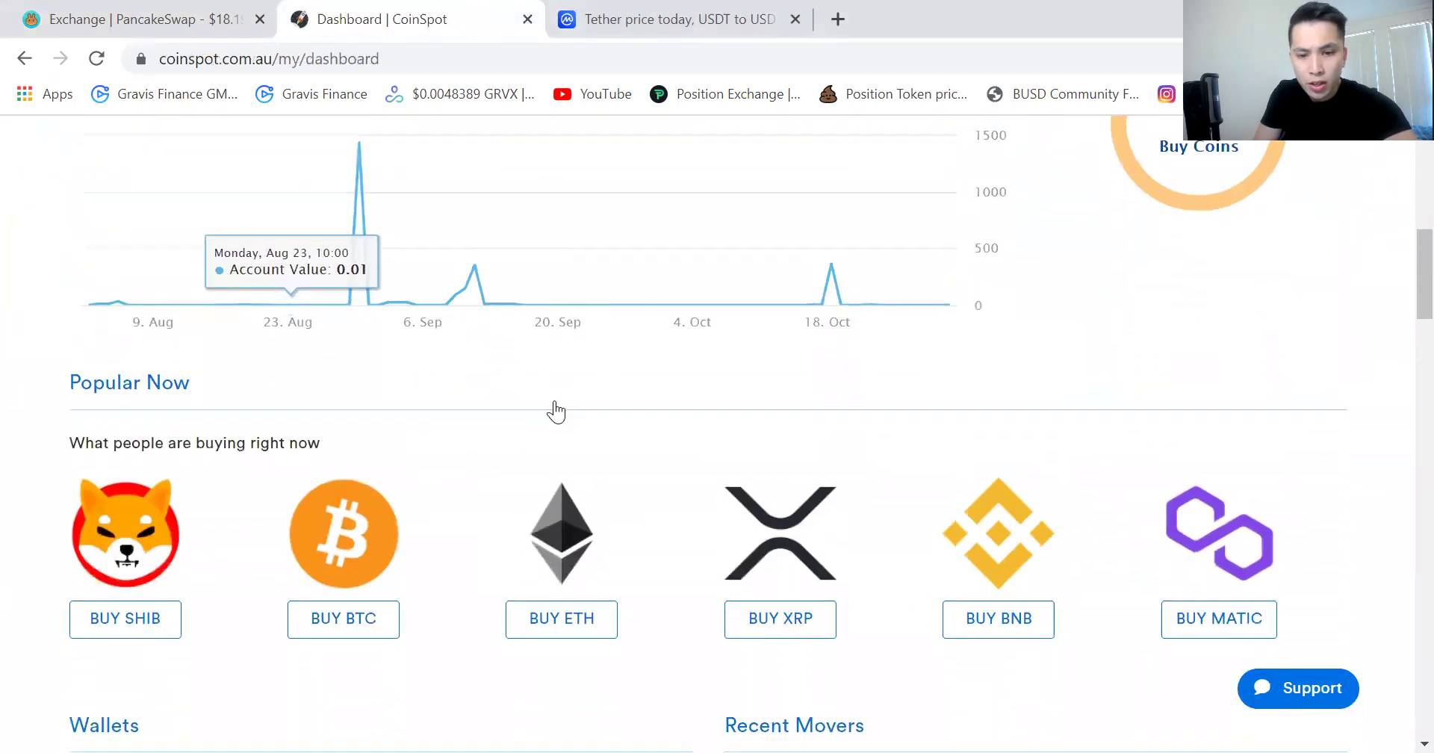
pyautogui.scroll(1, 679, 415)
pyautogui.scroll(10, 702, 359)
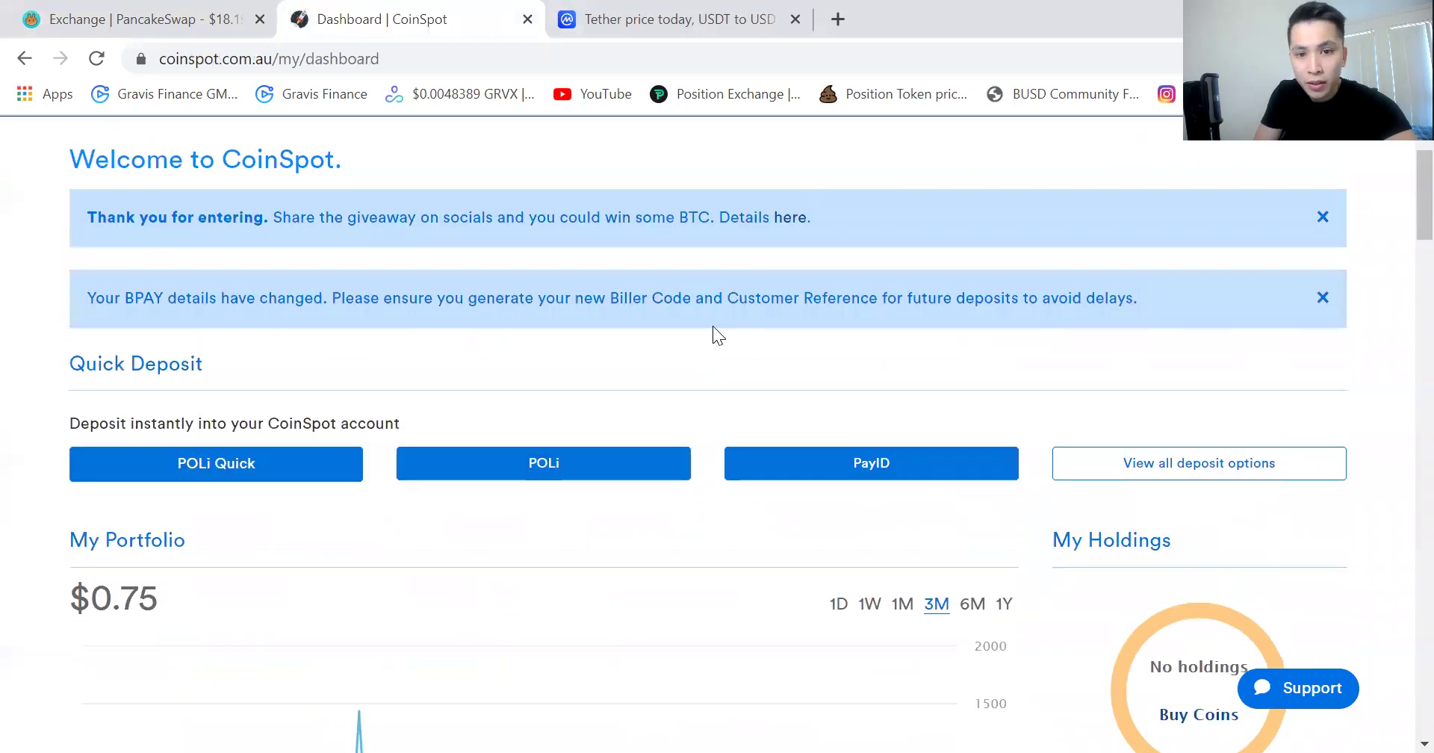
# Find the BNB wallet in CoinSpot by searching "bnb", open its receive details, and copy the BNB address
pyautogui.click(768, 148)
pyautogui.click(226, 347)
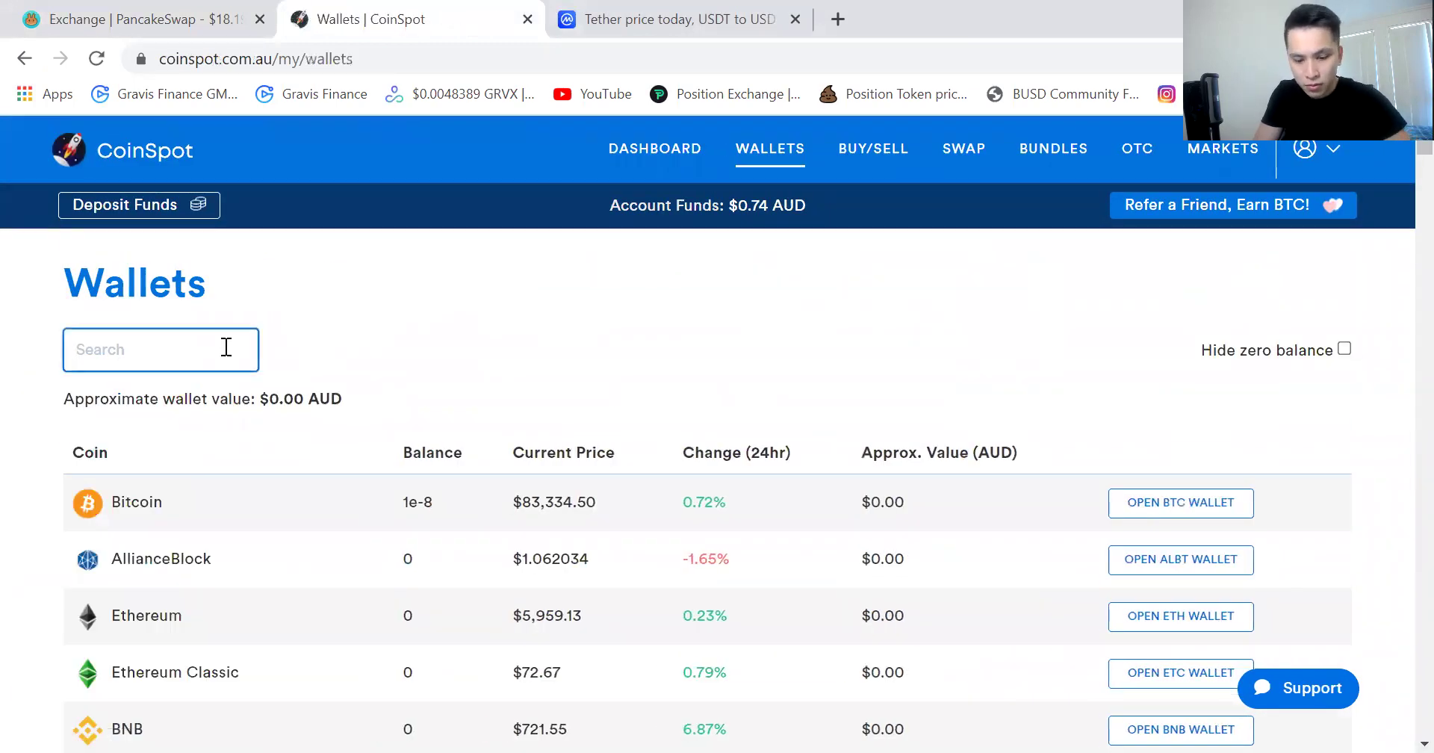
pyautogui.write('bnb')
pyautogui.click(233, 490)
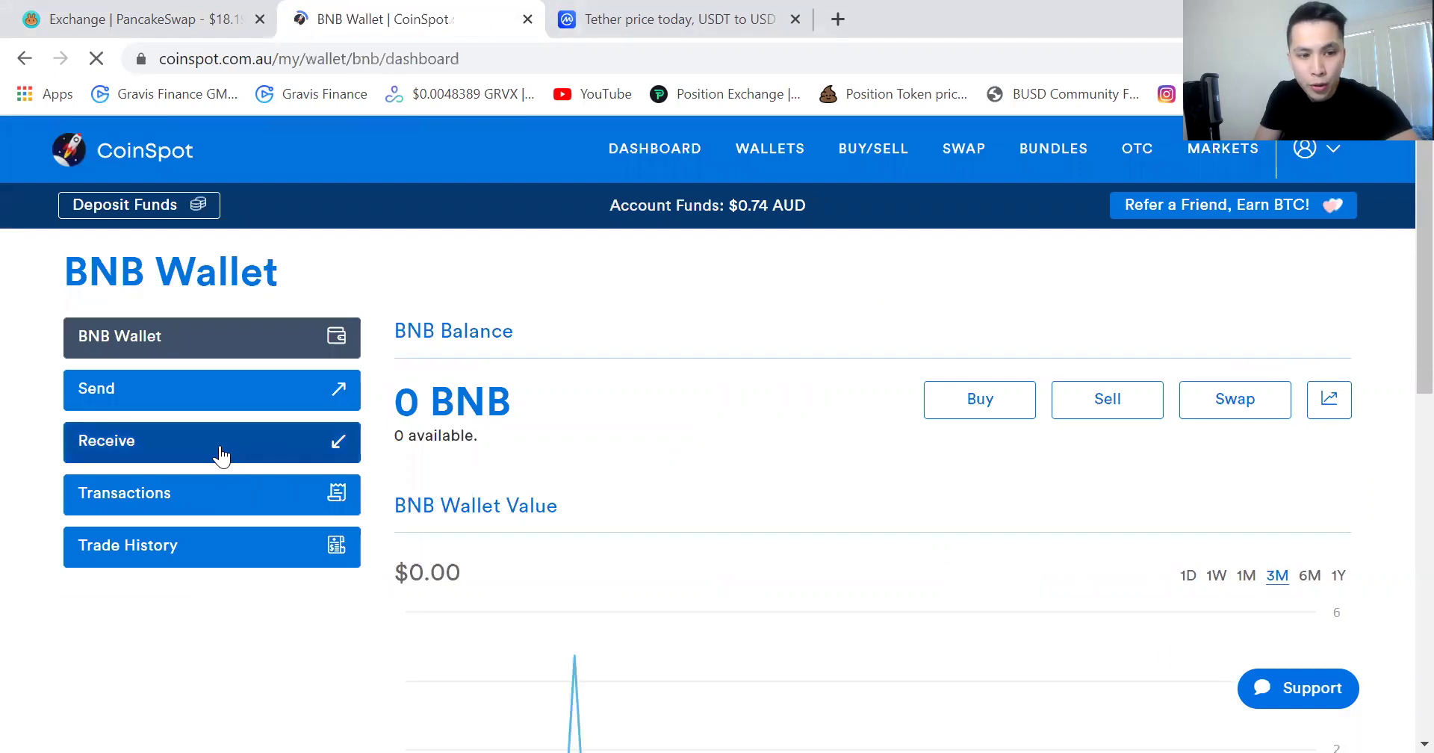
pyautogui.click(214, 448)
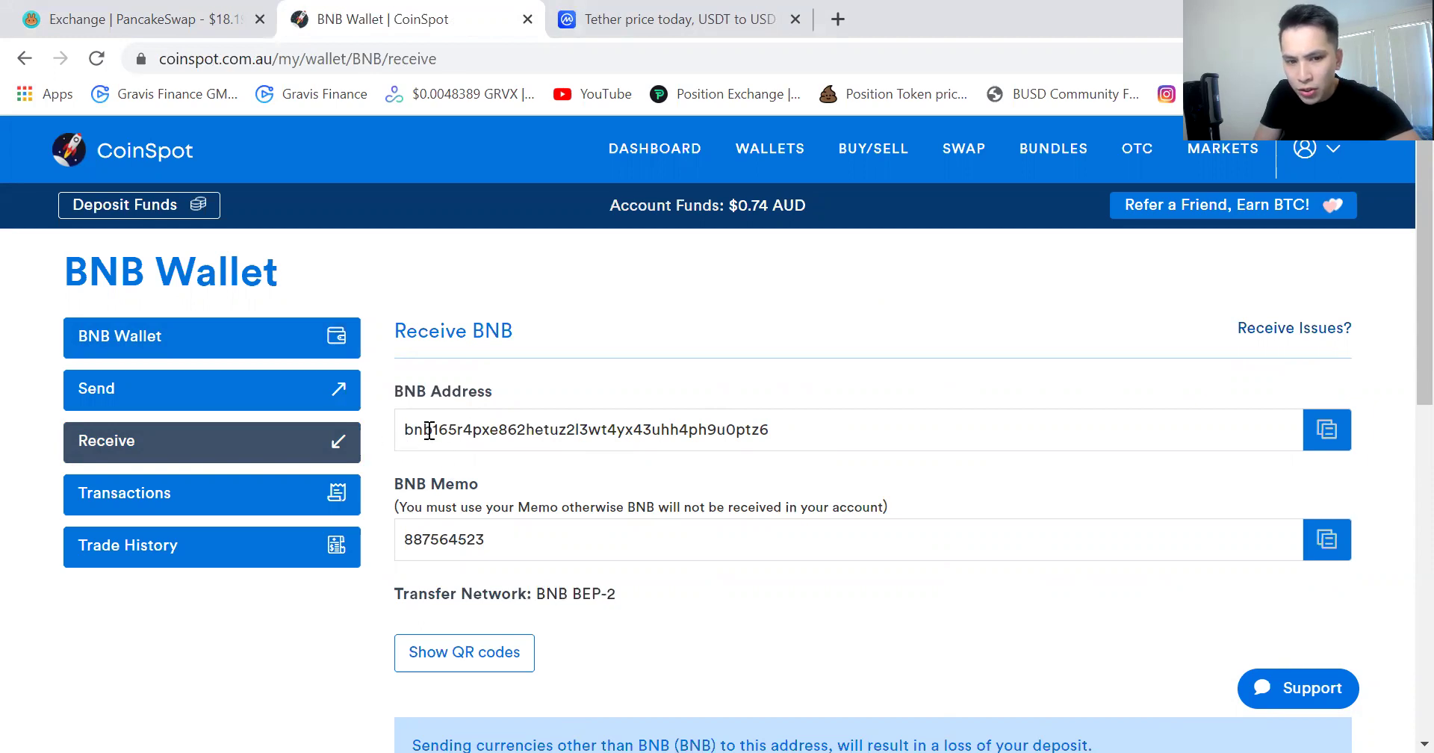
pyautogui.click(1326, 440)
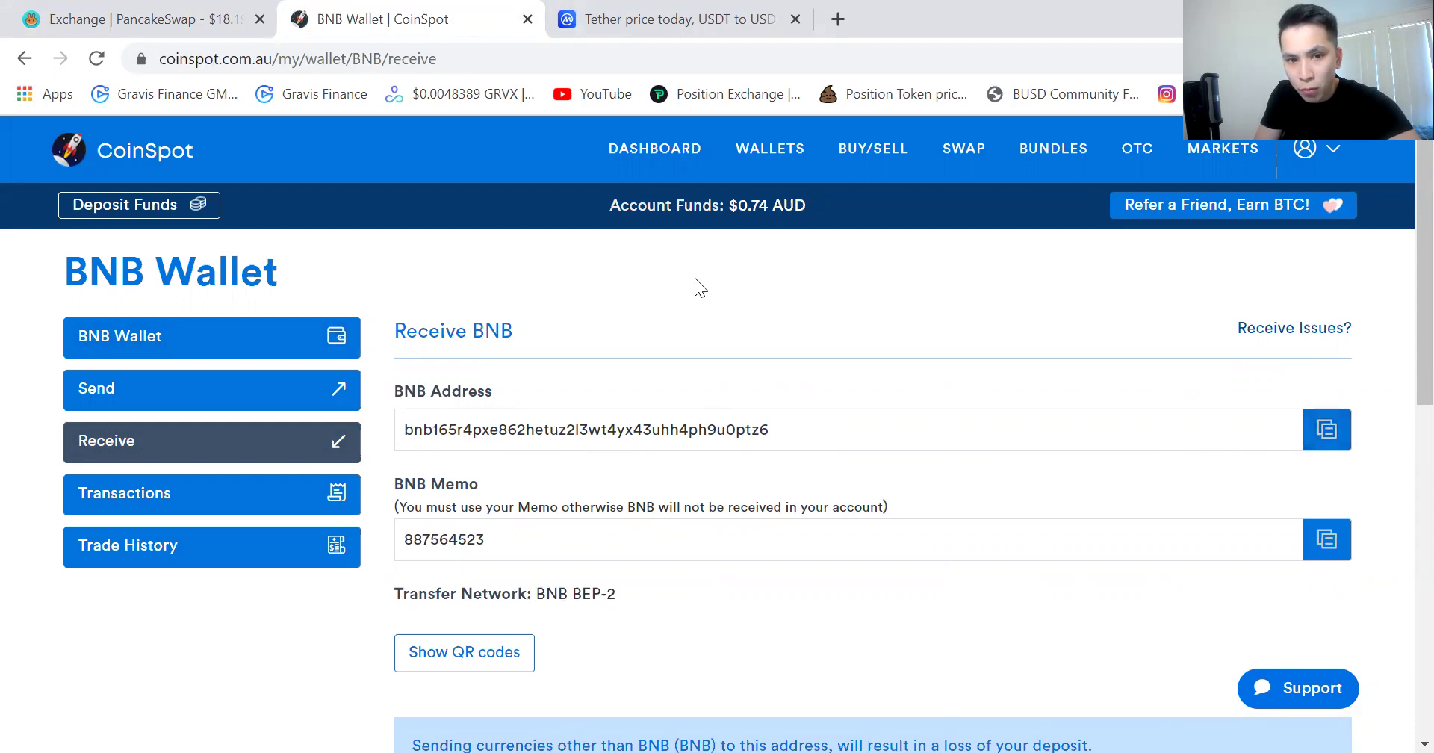
# Back at PancakeSwap, try to use the copied BNB address as the MetaMask send recipient, then clear it and close the wallet
pyautogui.click(142, 19)
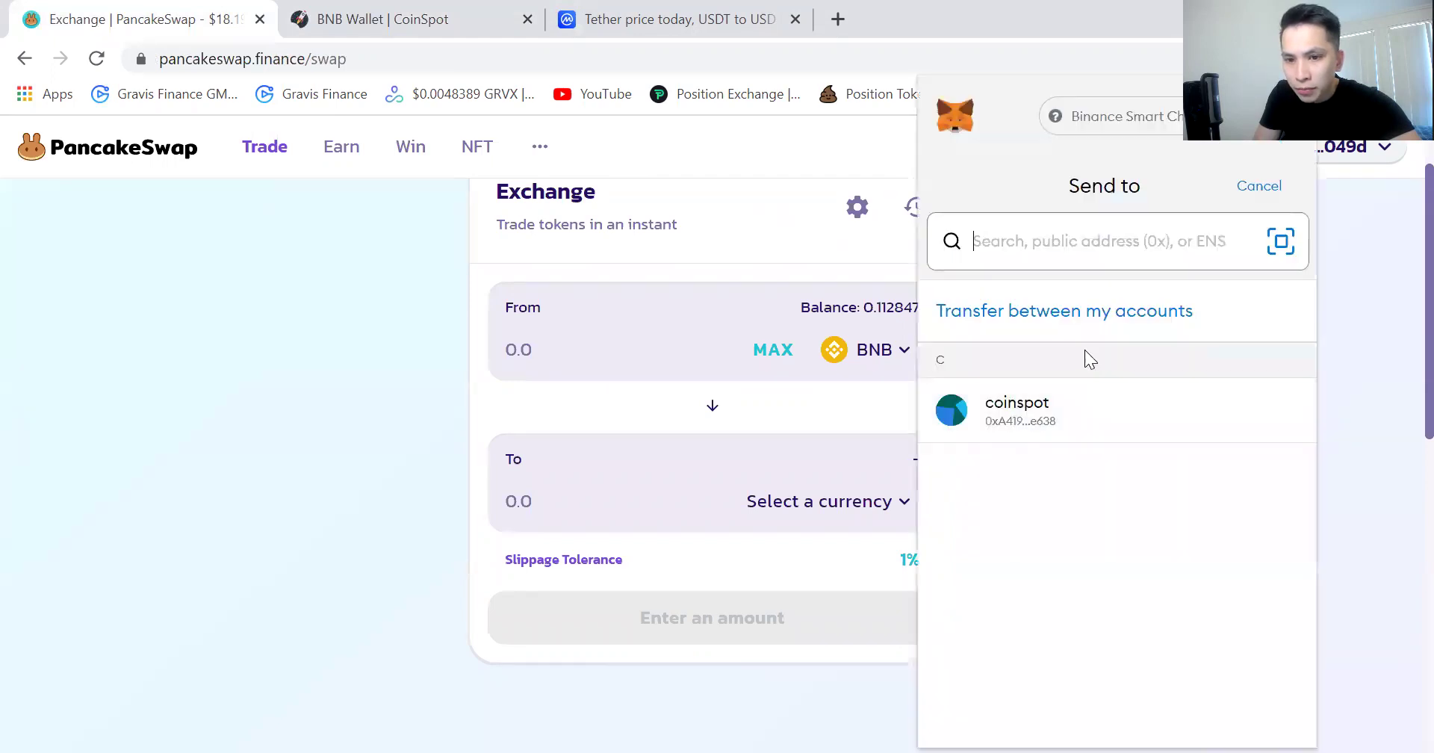
pyautogui.rightClick(1042, 239)
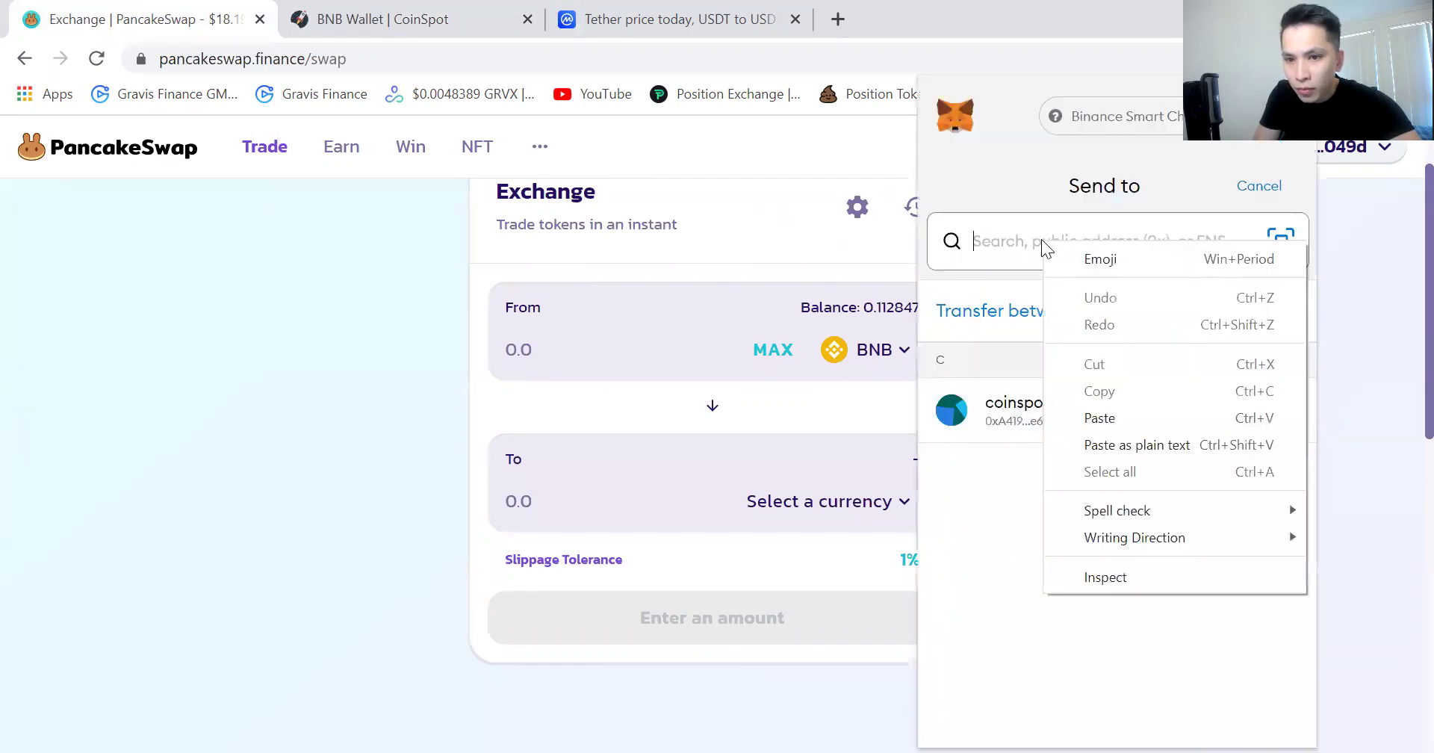
pyautogui.click(1119, 416)
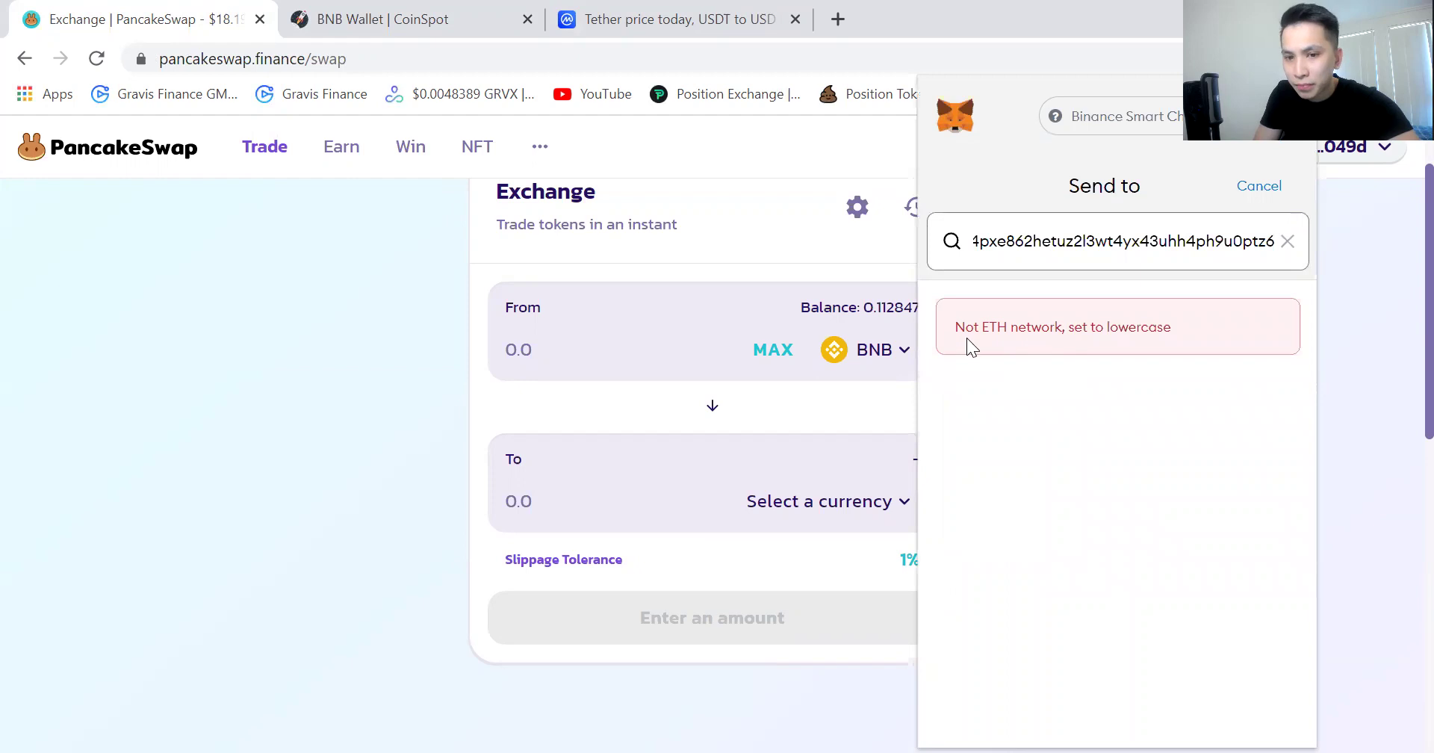
pyautogui.click(1286, 243)
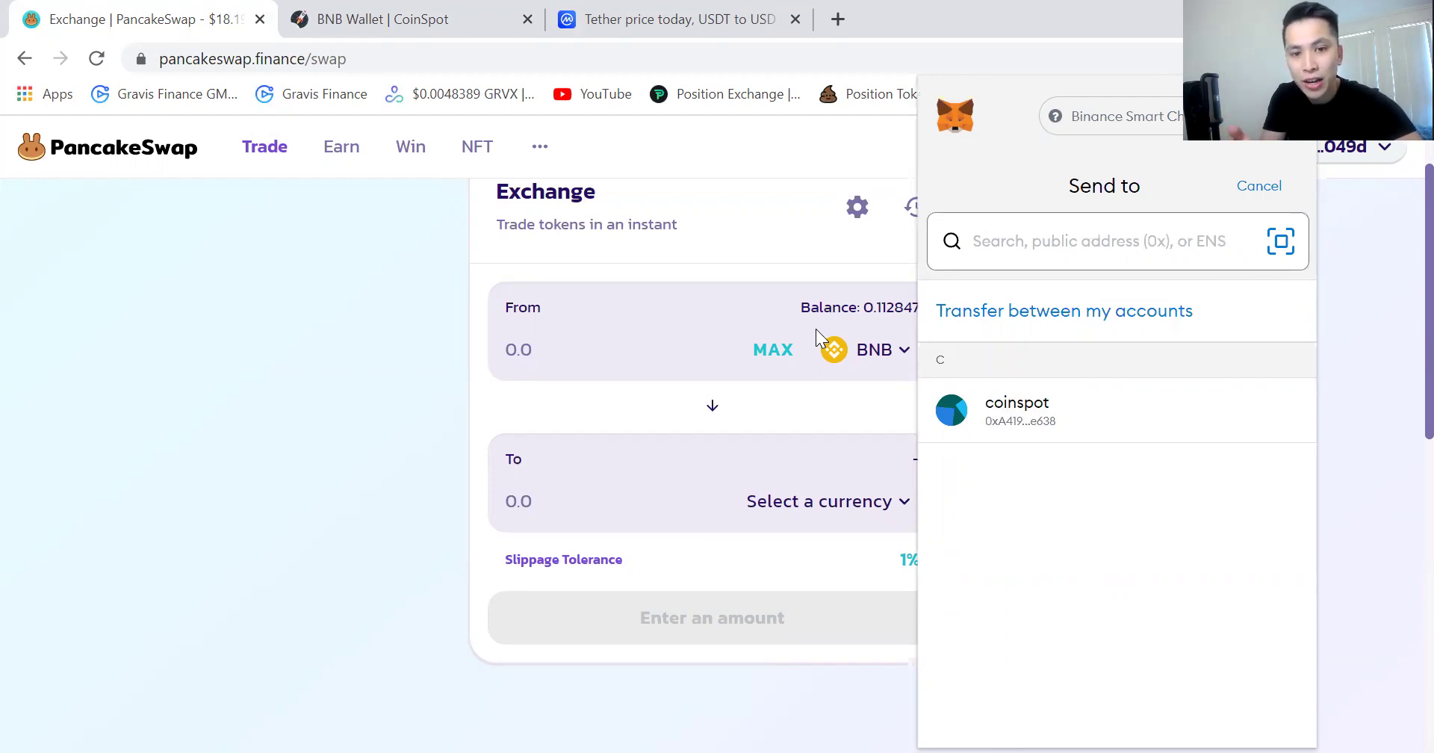
pyautogui.click(436, 404)
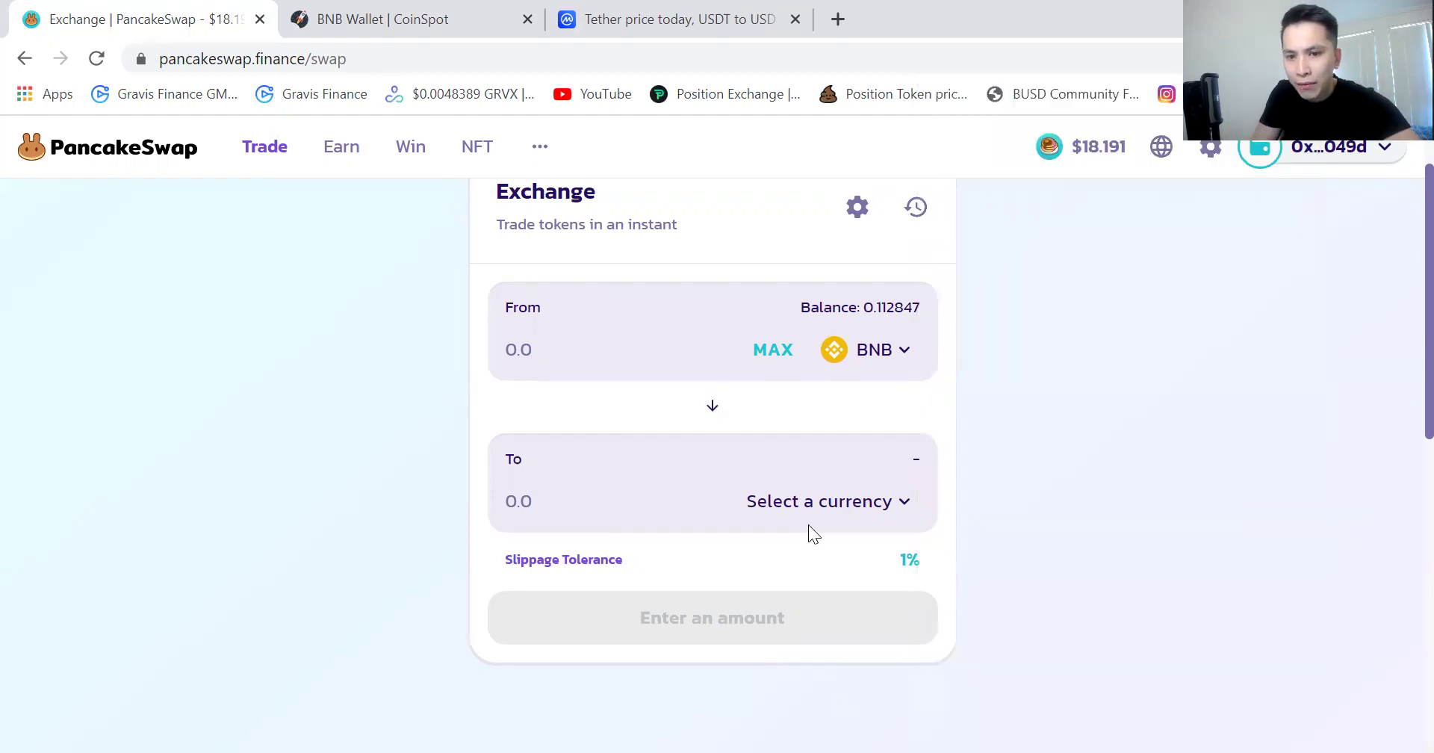
# Set up a PancakeSwap exchange of the full BUSD balance into USDT
pyautogui.click(885, 357)
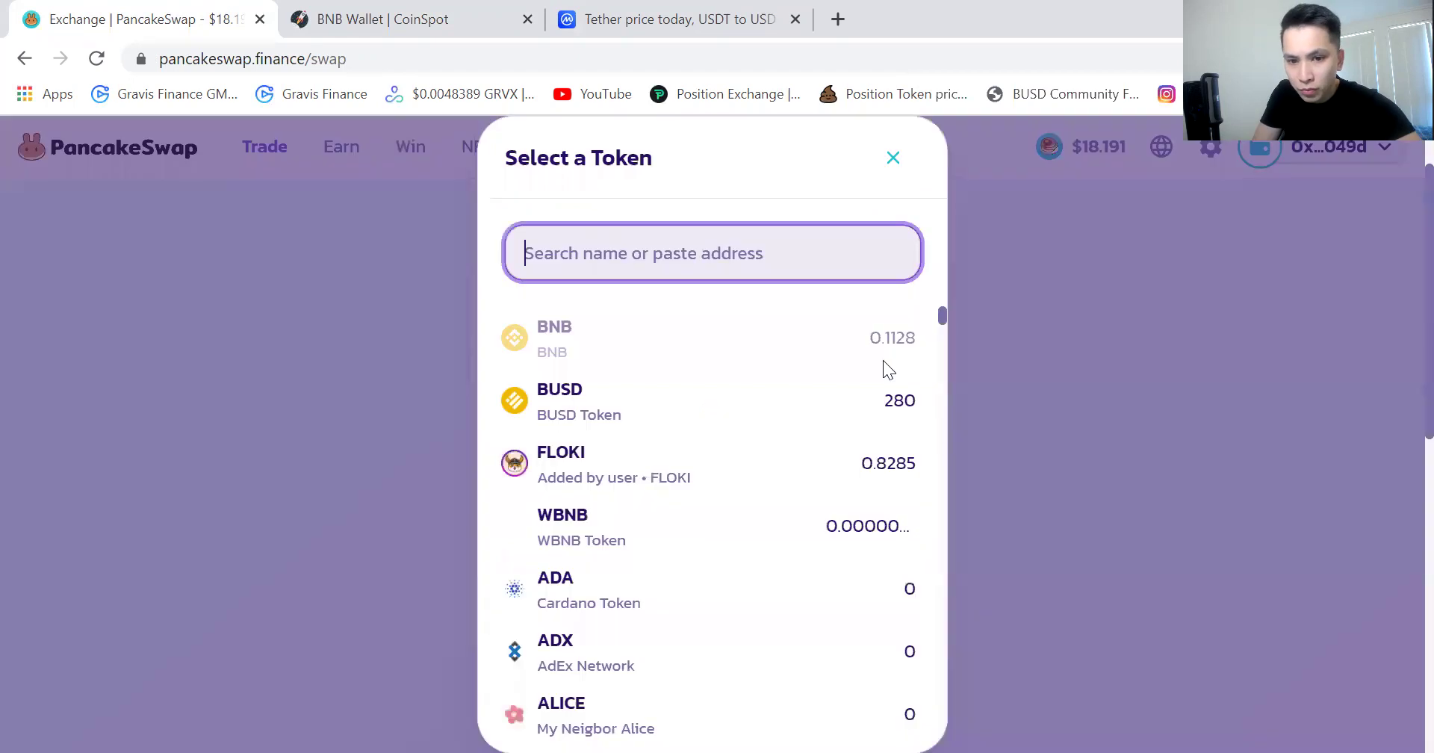
pyautogui.click(813, 407)
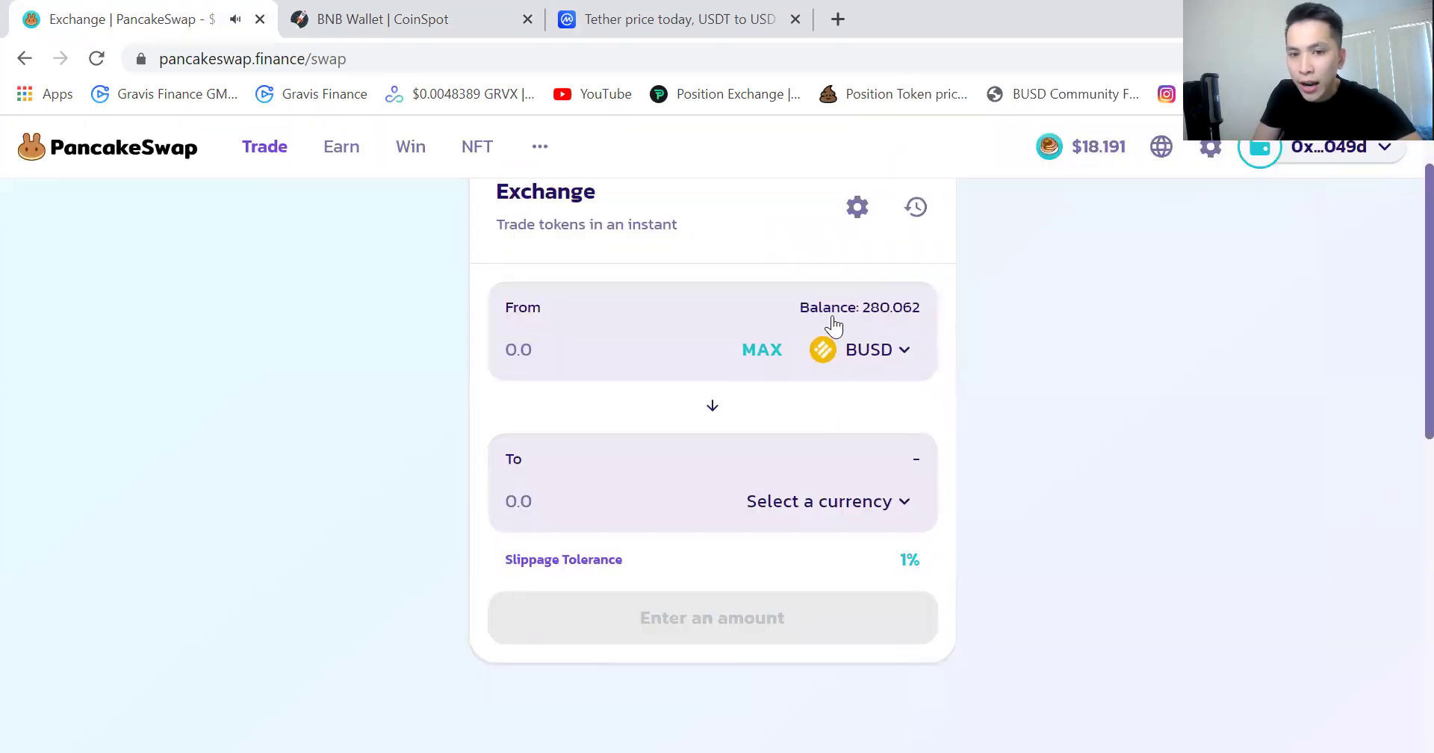
pyautogui.click(764, 366)
pyautogui.click(847, 505)
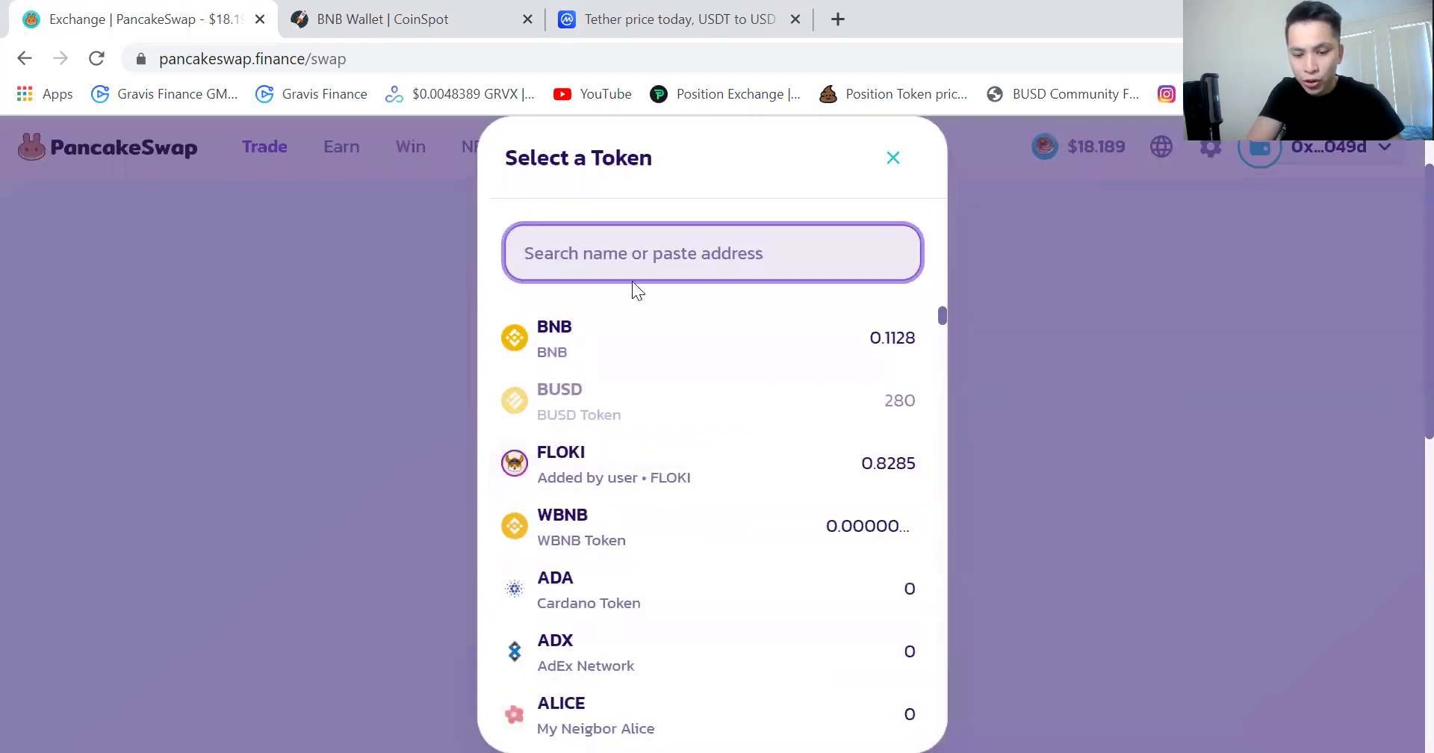
pyautogui.write('usdt')
pyautogui.click(668, 346)
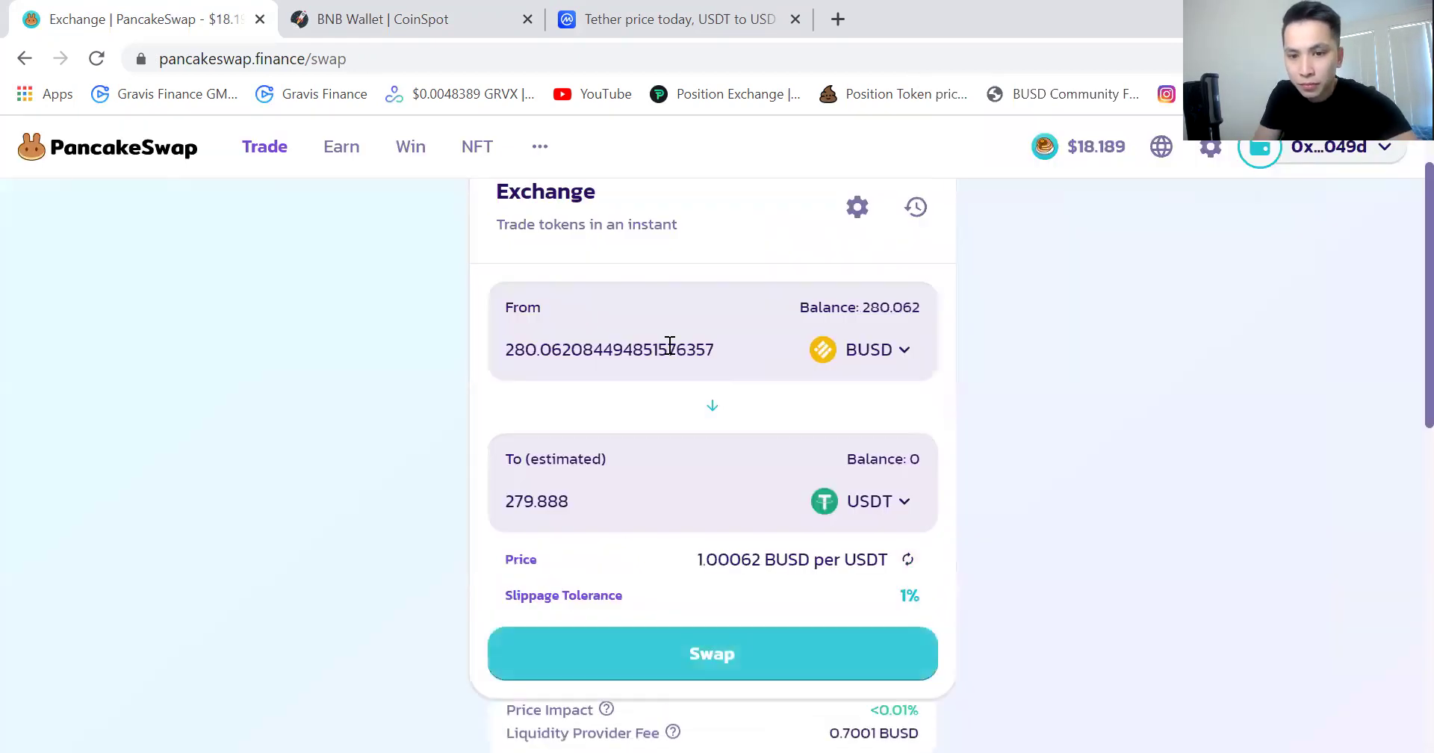
# Submit the BUSD-to-USDT swap, accept the updated price, confirm the transaction, and dismiss the submission notice
pyautogui.scroll(-3, 735, 414)
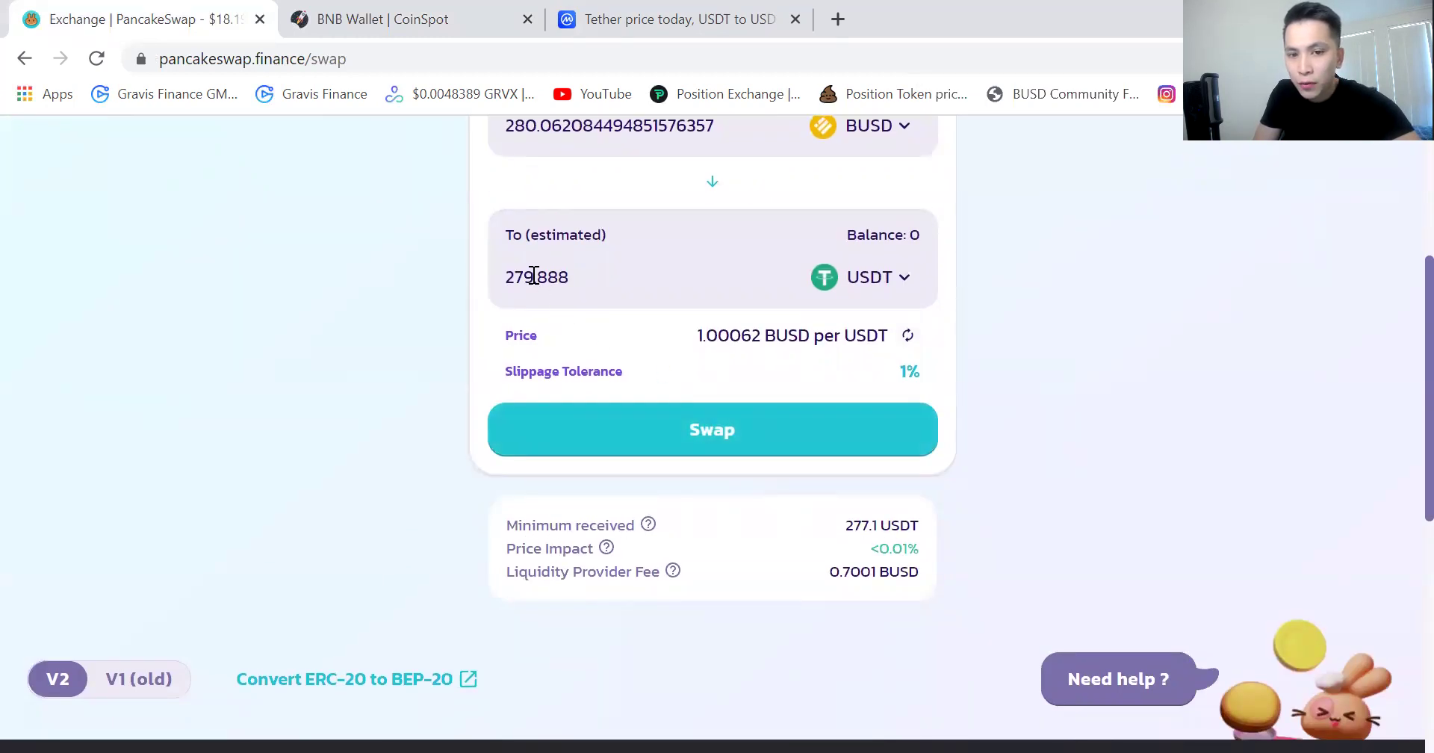
pyautogui.click(739, 439)
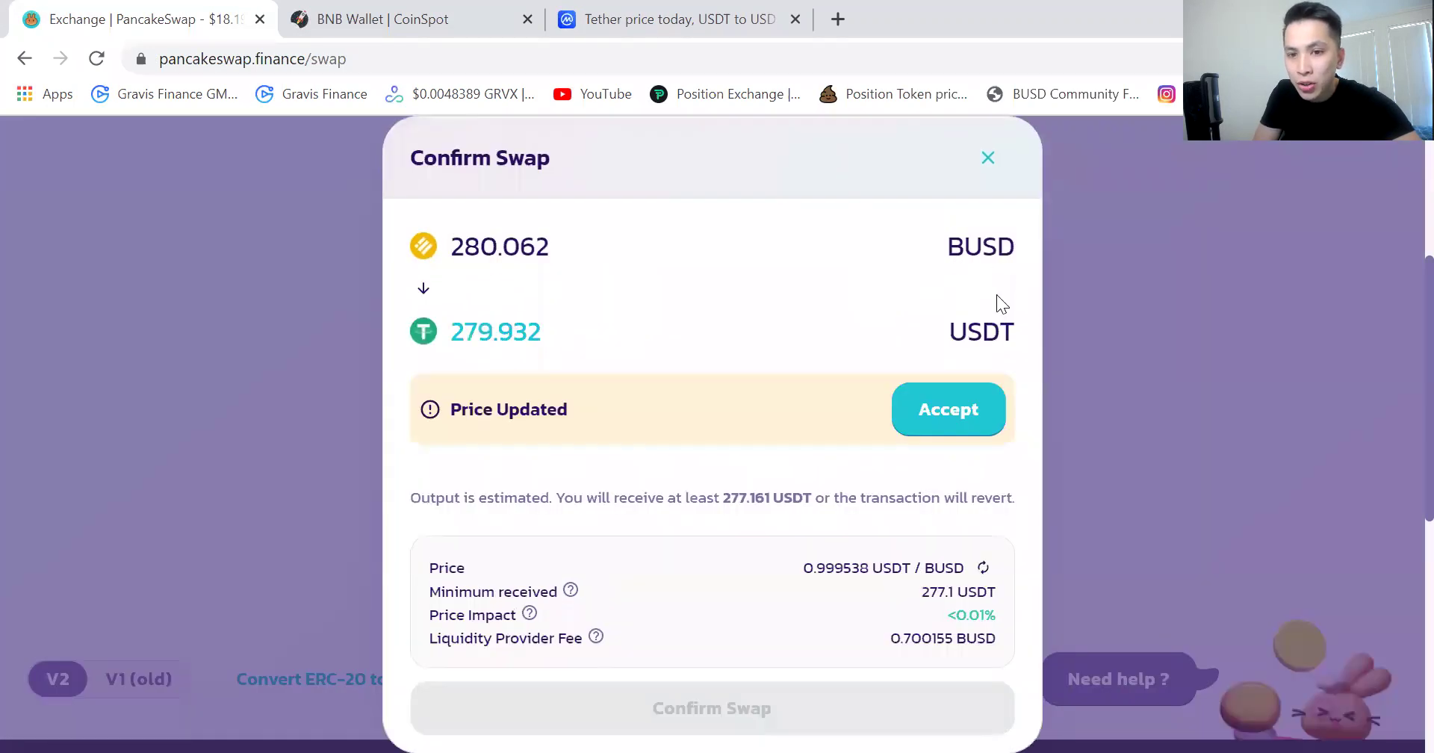
pyautogui.click(948, 423)
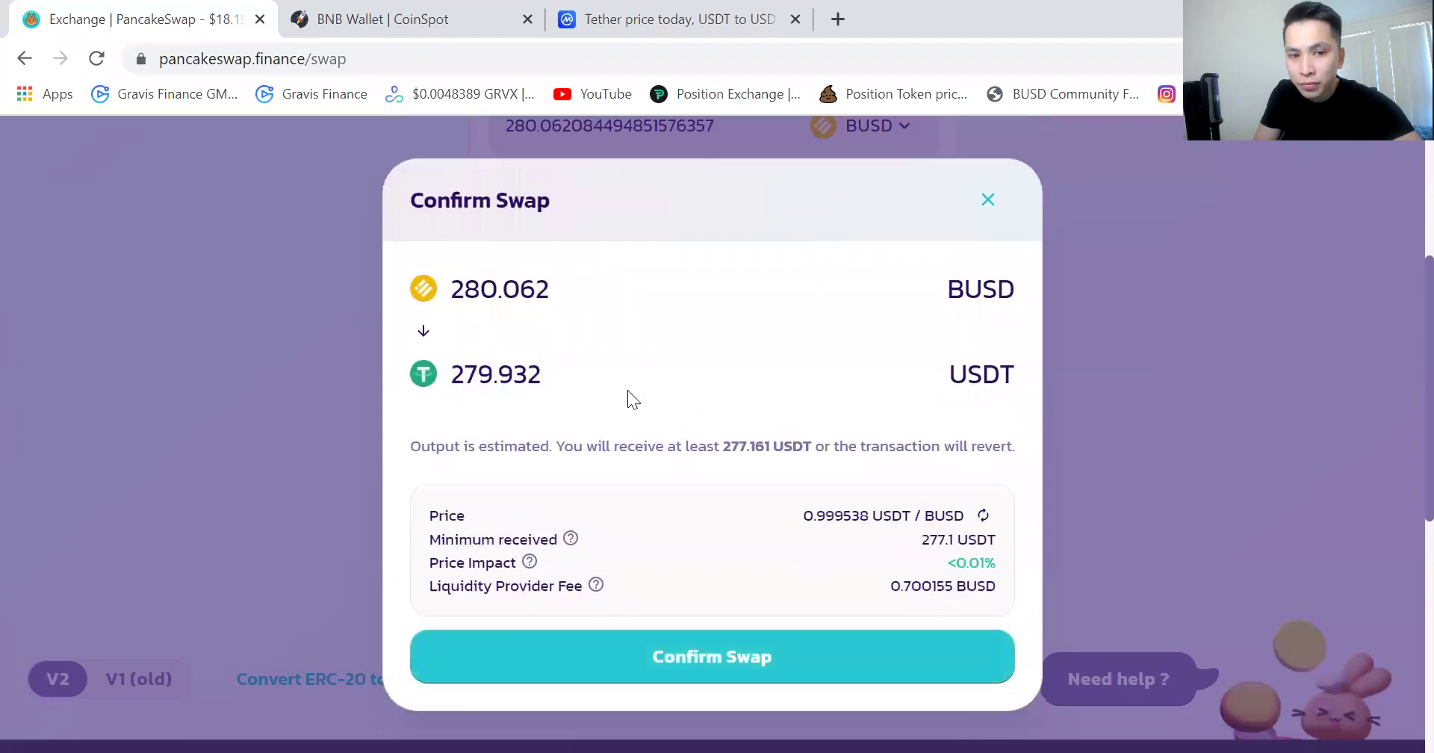
pyautogui.click(775, 661)
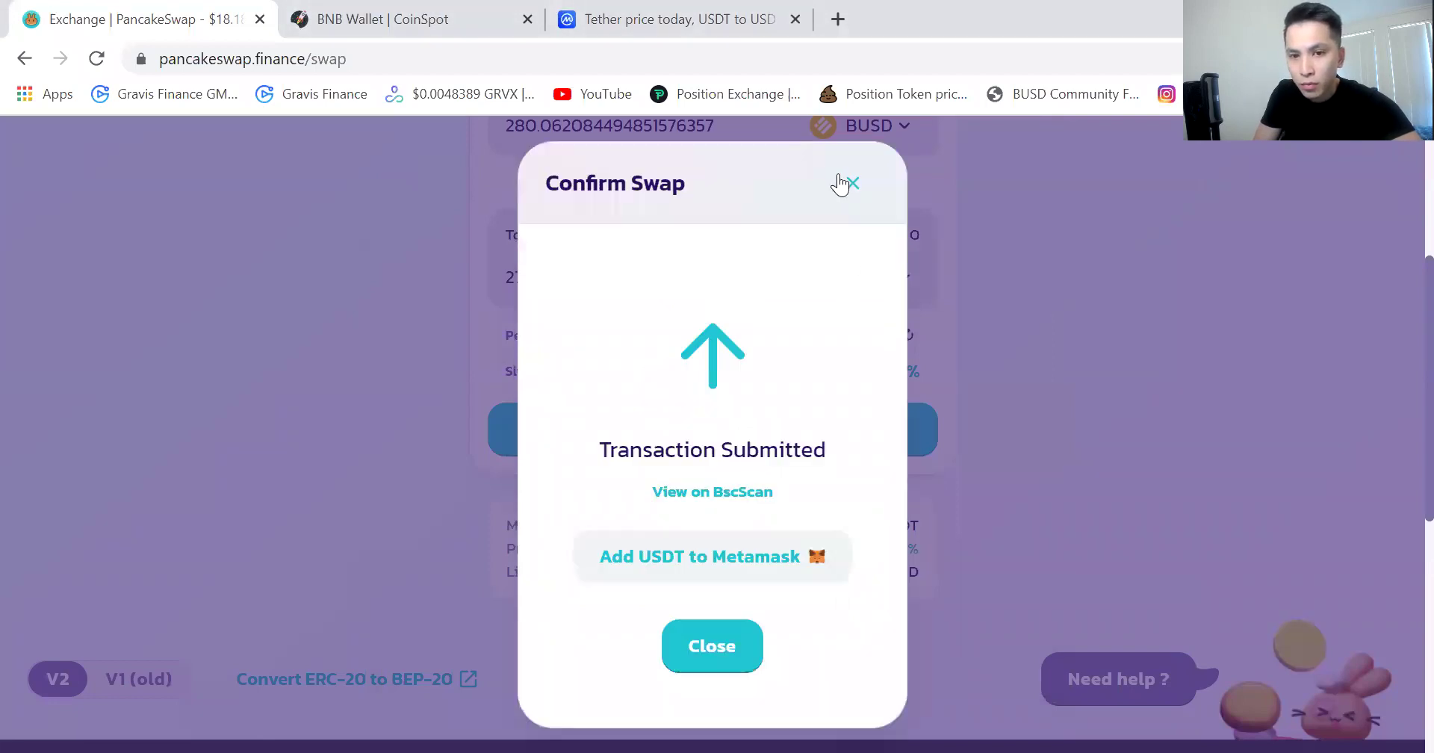
pyautogui.click(758, 657)
pyautogui.scroll(5, 1201, 470)
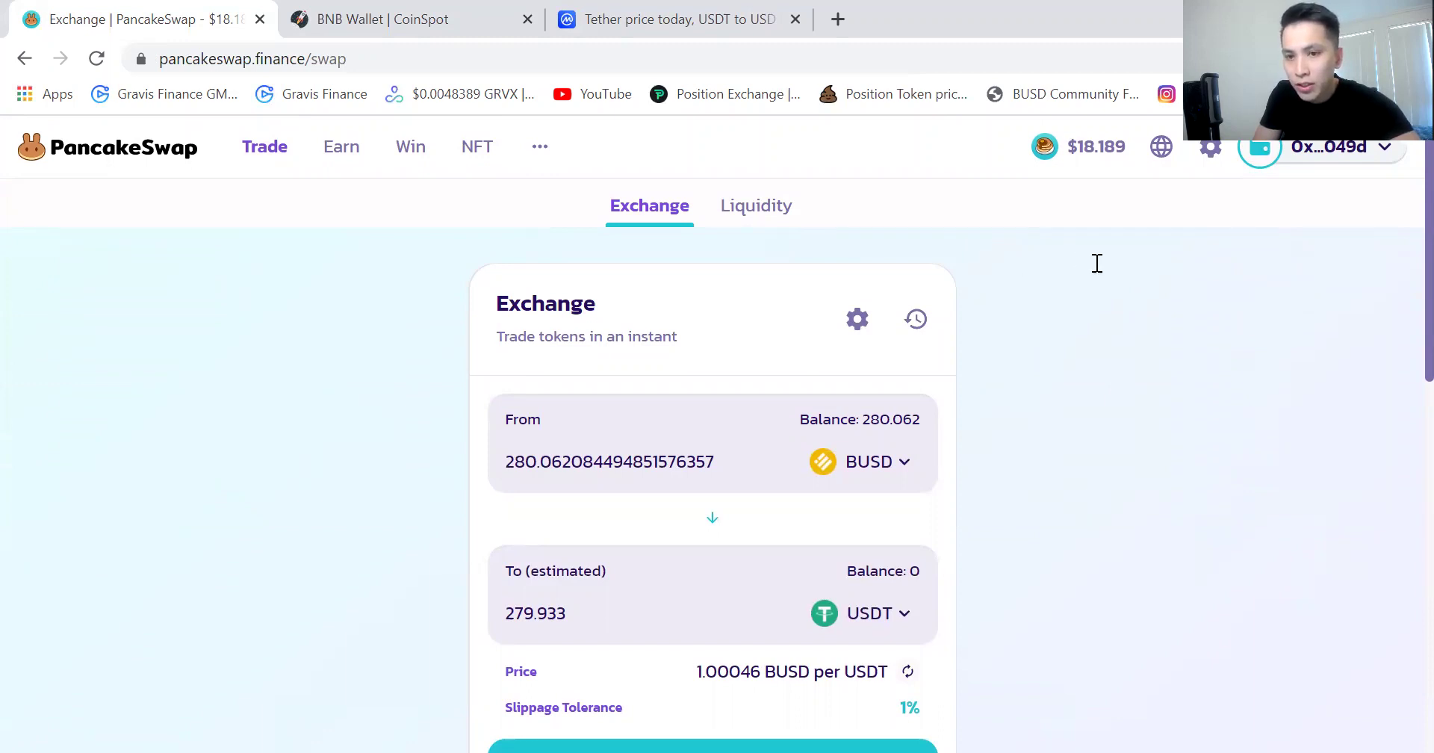
pyautogui.scroll(-1, 1082, 259)
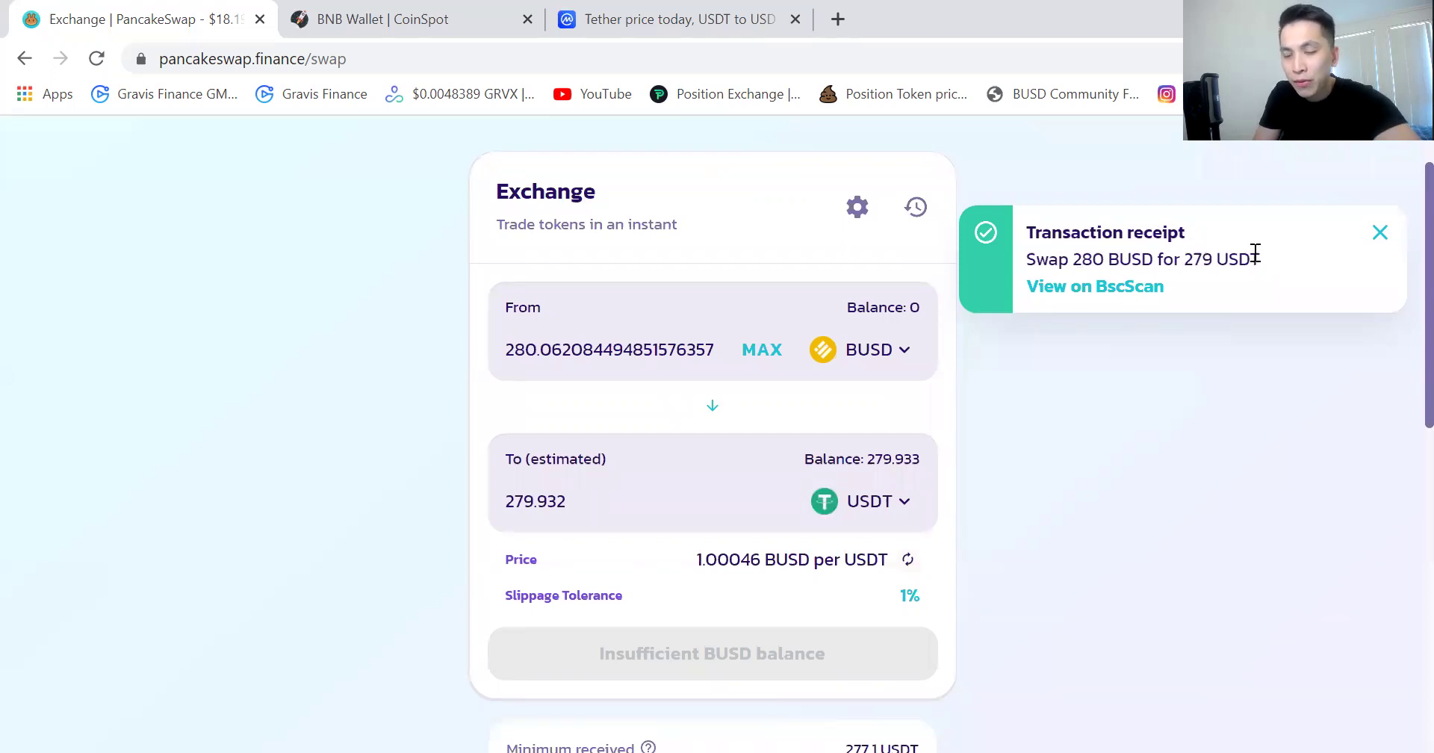
pyautogui.scroll(1, 1269, 145)
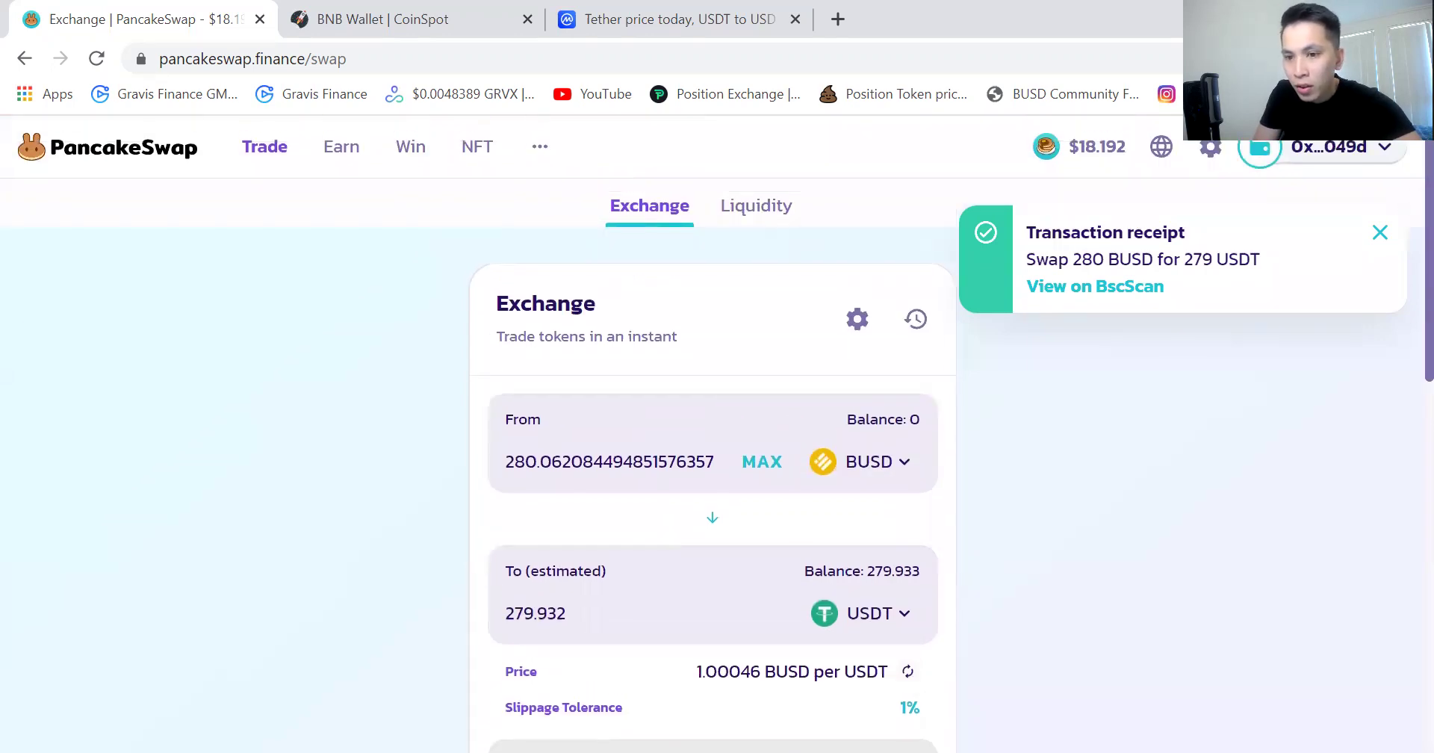
# Open the MetaMask wallet and check its asset list for the USDT token
pyautogui.click(1300, 58)
pyautogui.click(1038, 482)
pyautogui.scroll(-6, 1078, 458)
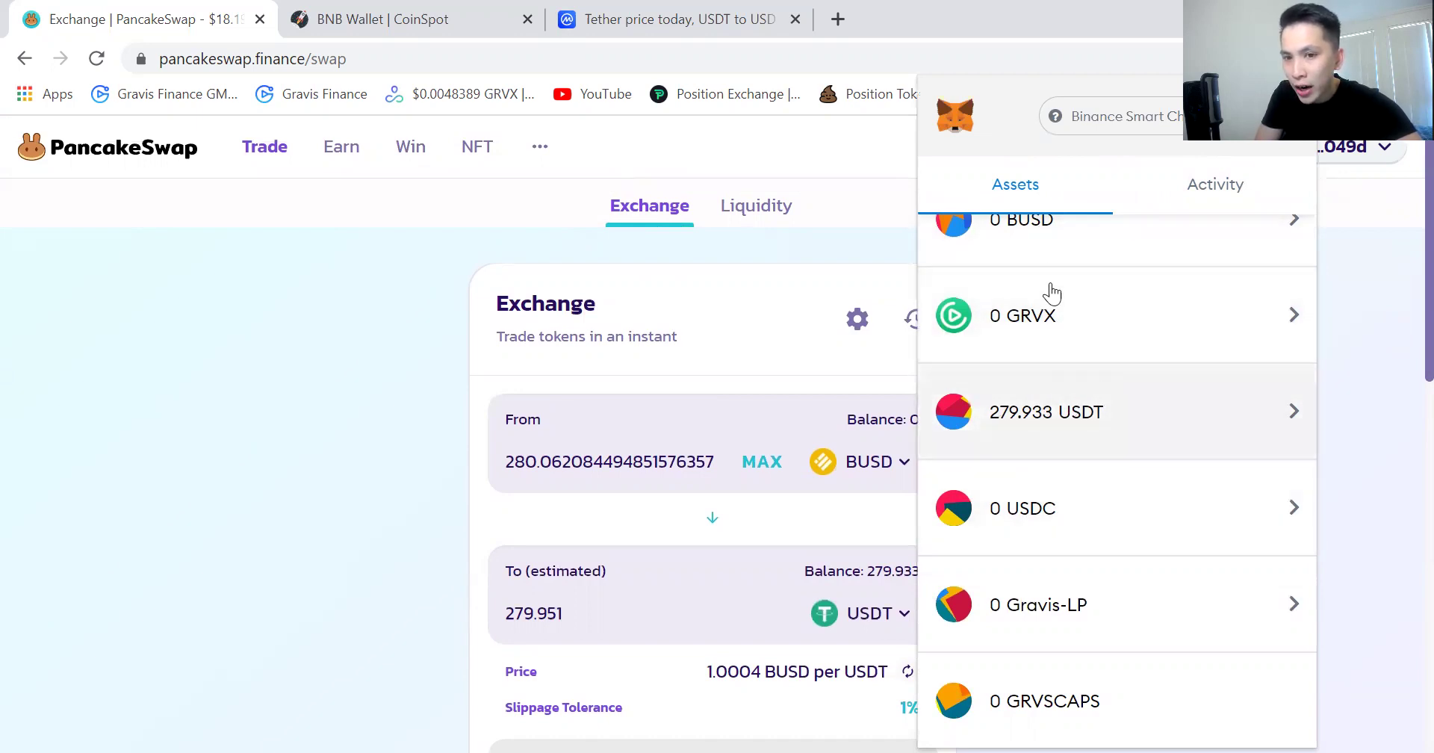
pyautogui.scroll(5, 1060, 333)
pyautogui.scroll(-5, 1034, 470)
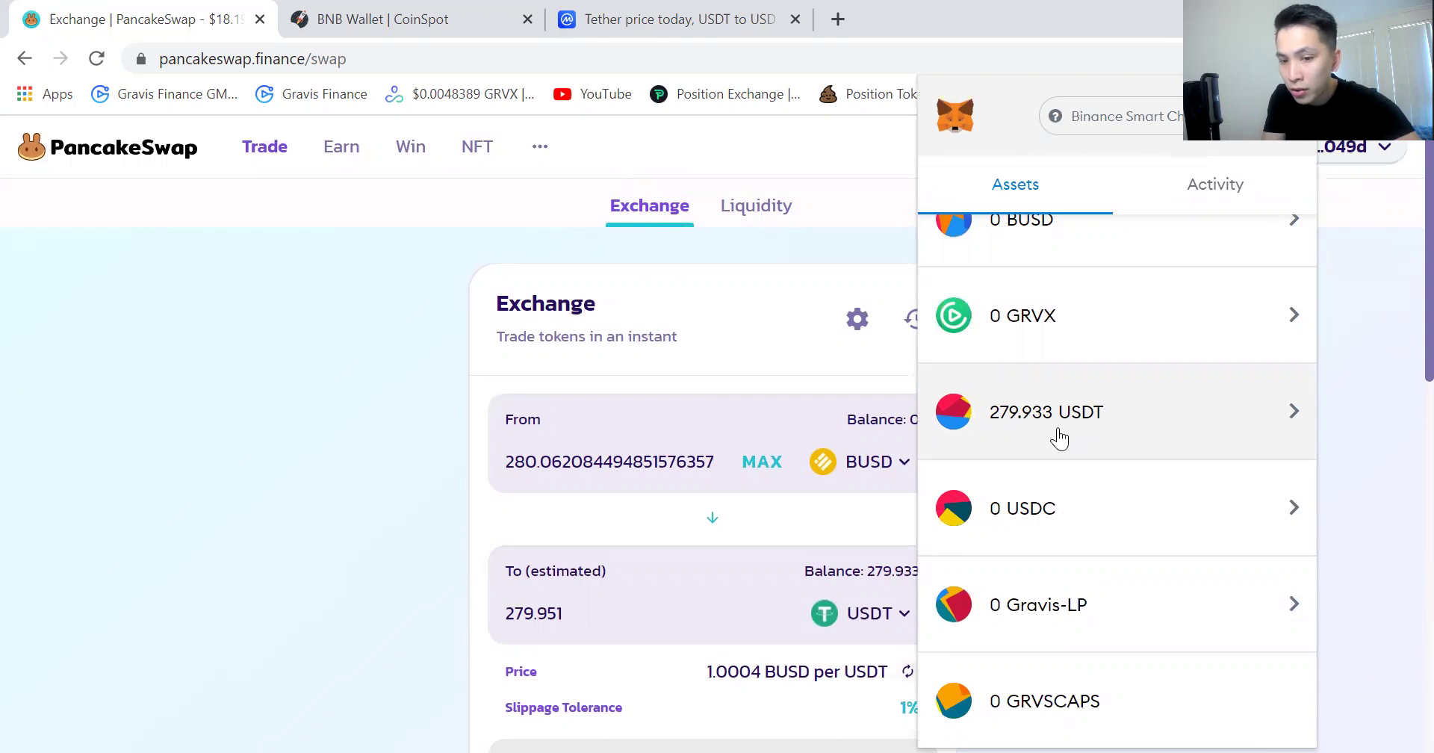
pyautogui.scroll(-6, 1065, 434)
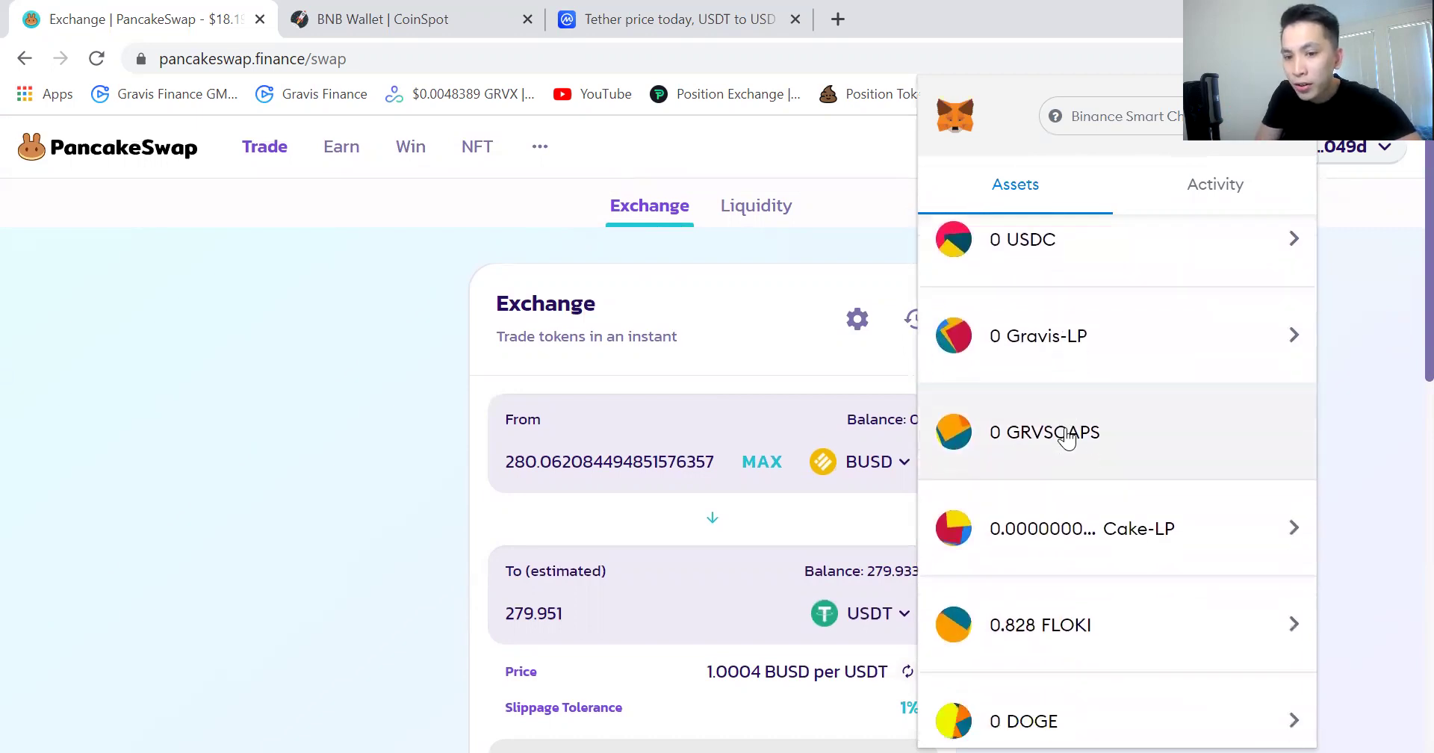
pyautogui.scroll(-3, 1091, 432)
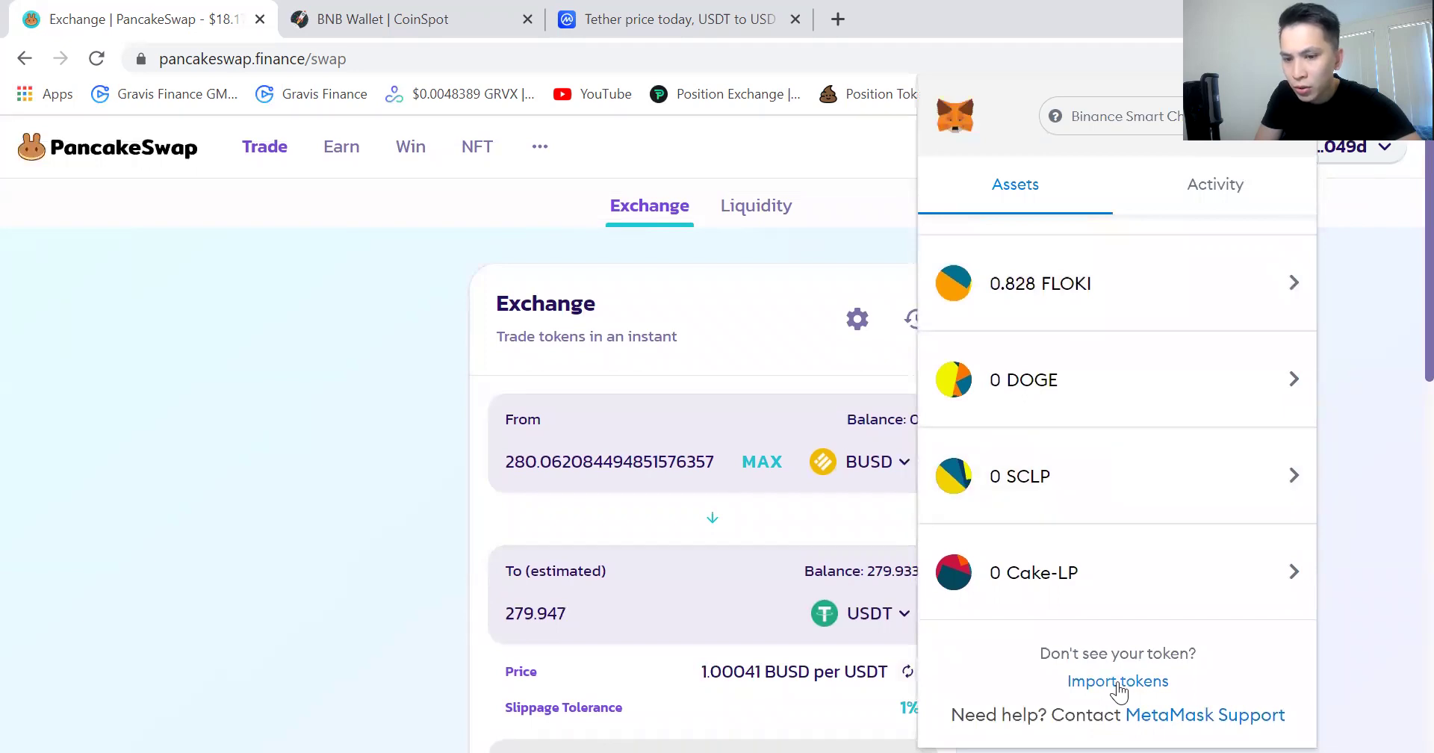
# Open MetaMask's token import form, and copy Tether's Binance Smart Chain (BEP20) contract address from CoinMarketCap
pyautogui.click(1118, 683)
pyautogui.scroll(-1, 1036, 423)
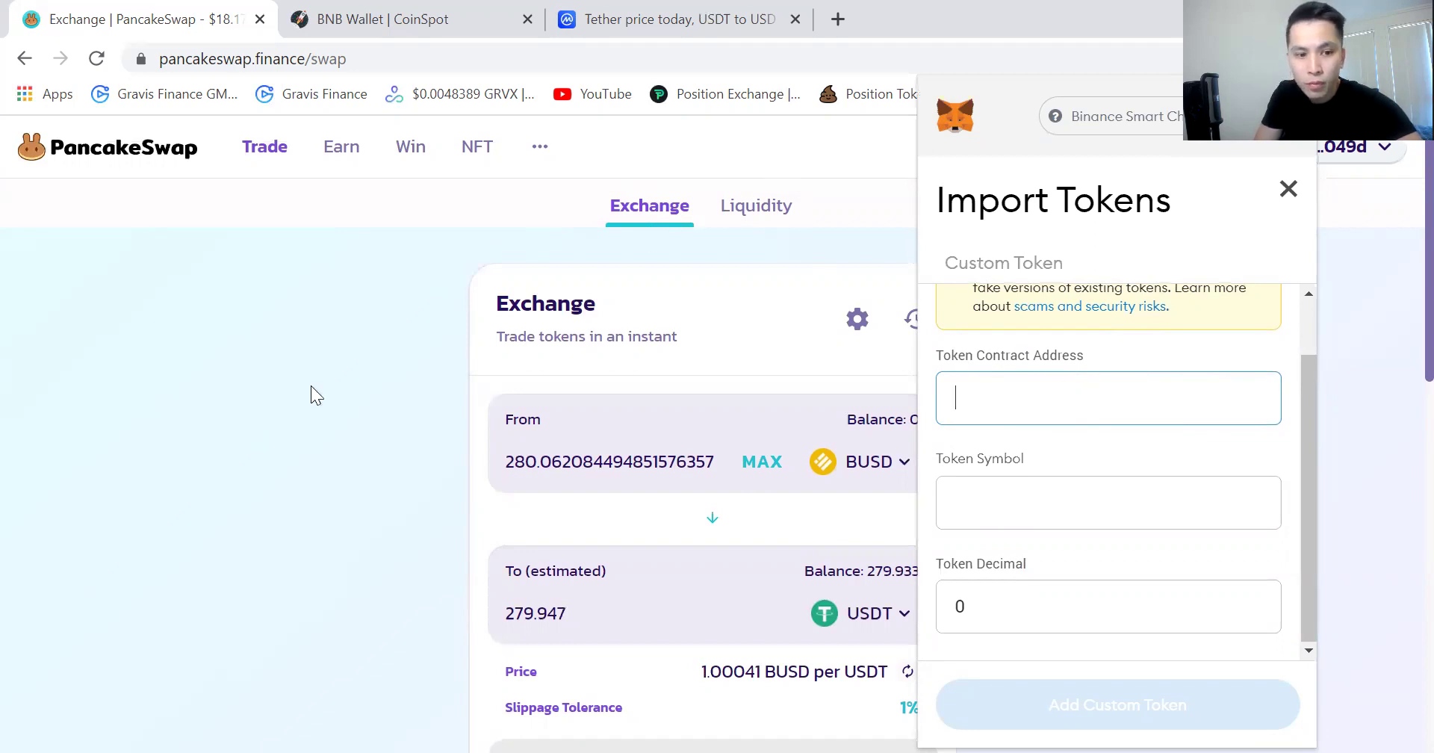
pyautogui.hotkey('ctrl', '3')
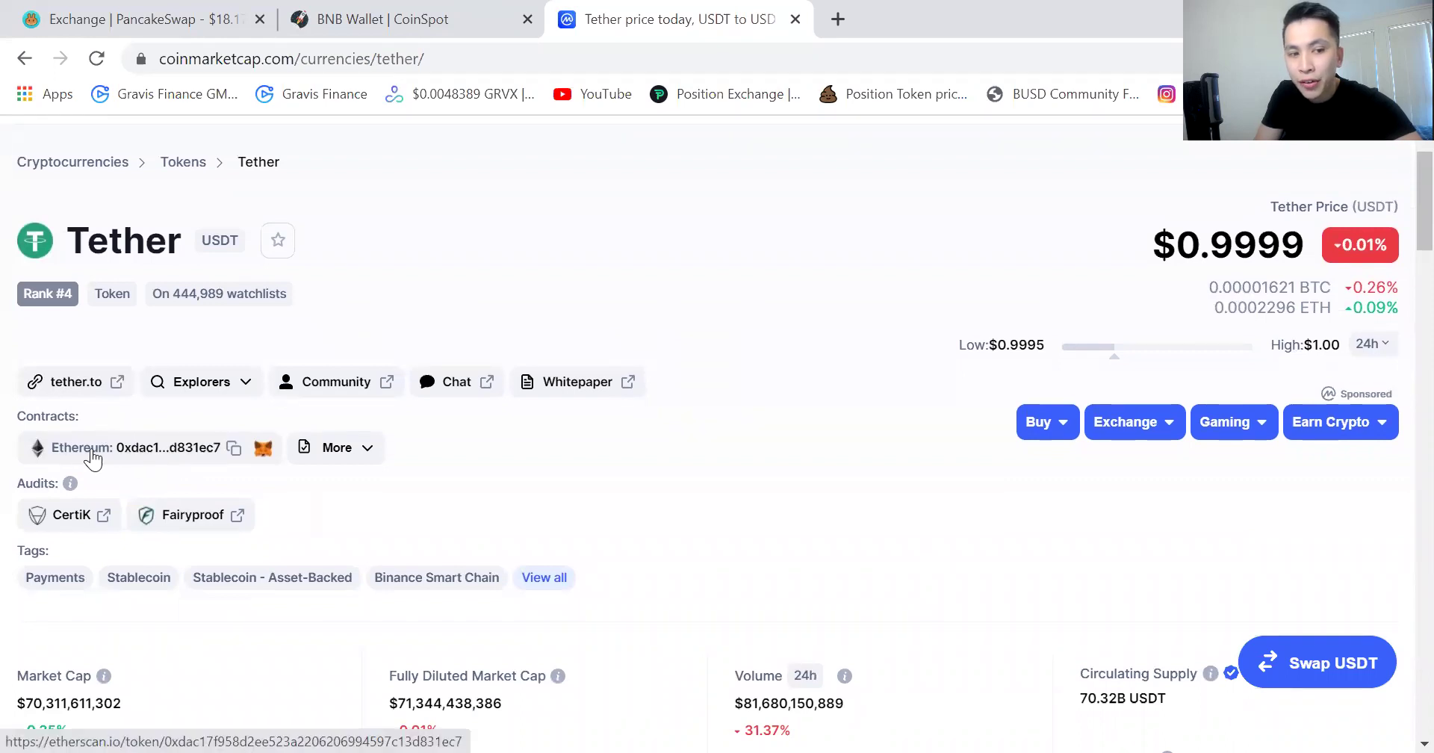
pyautogui.click(324, 449)
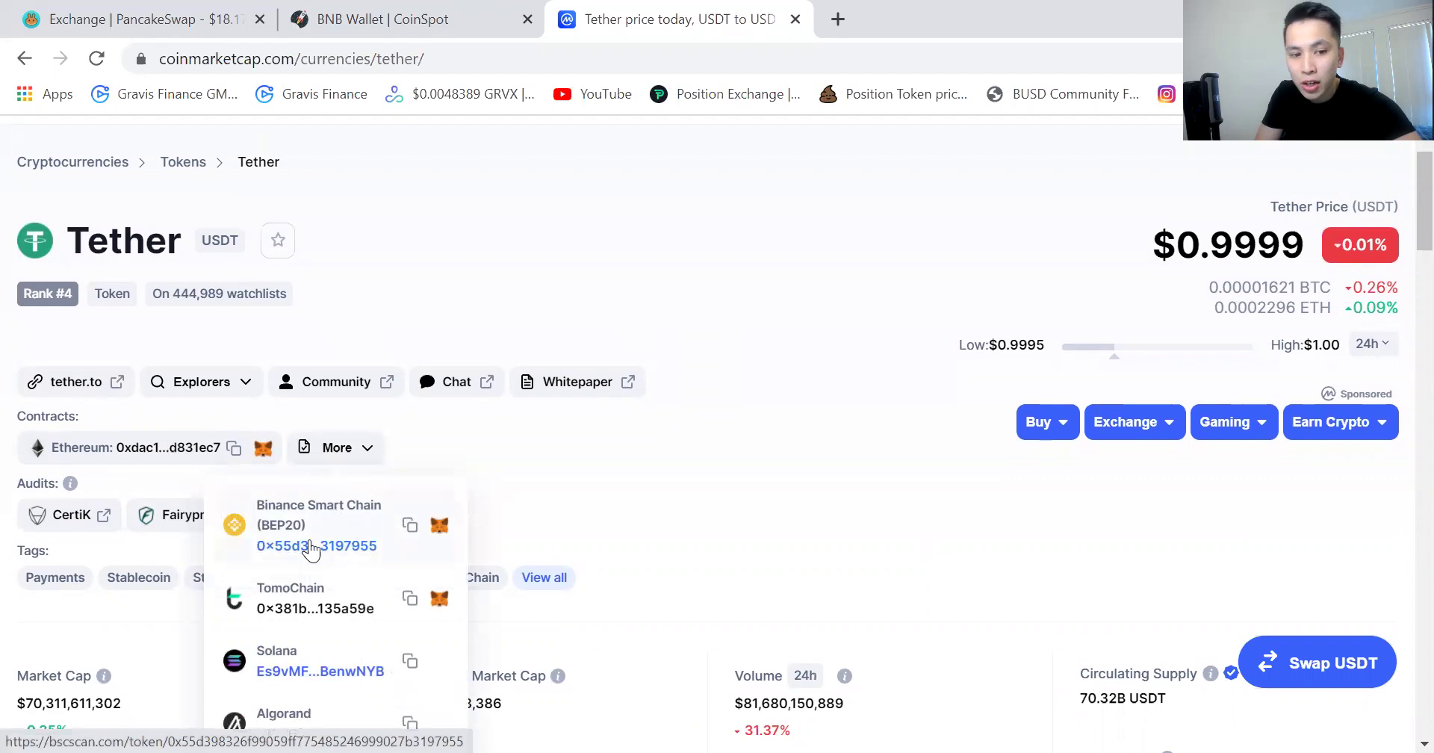
pyautogui.click(409, 525)
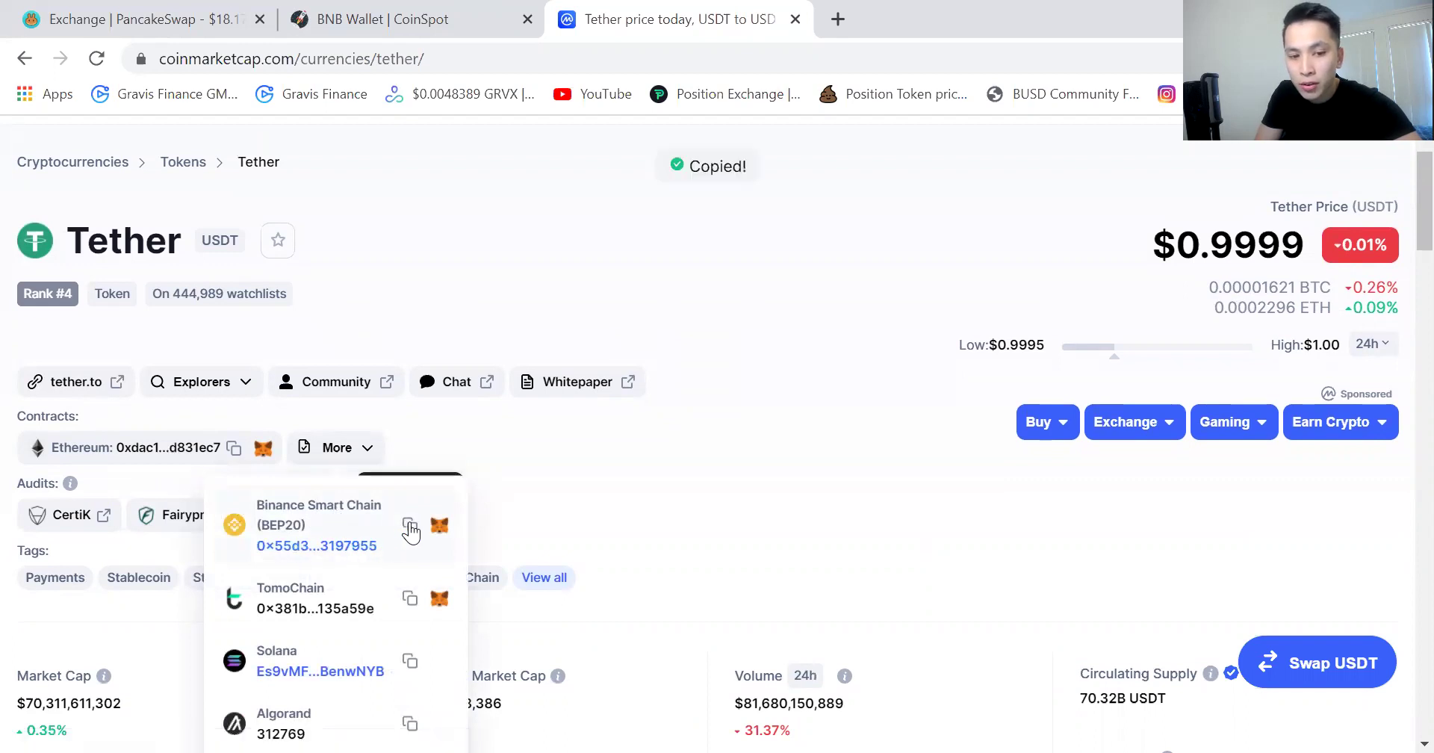
pyautogui.click(851, 305)
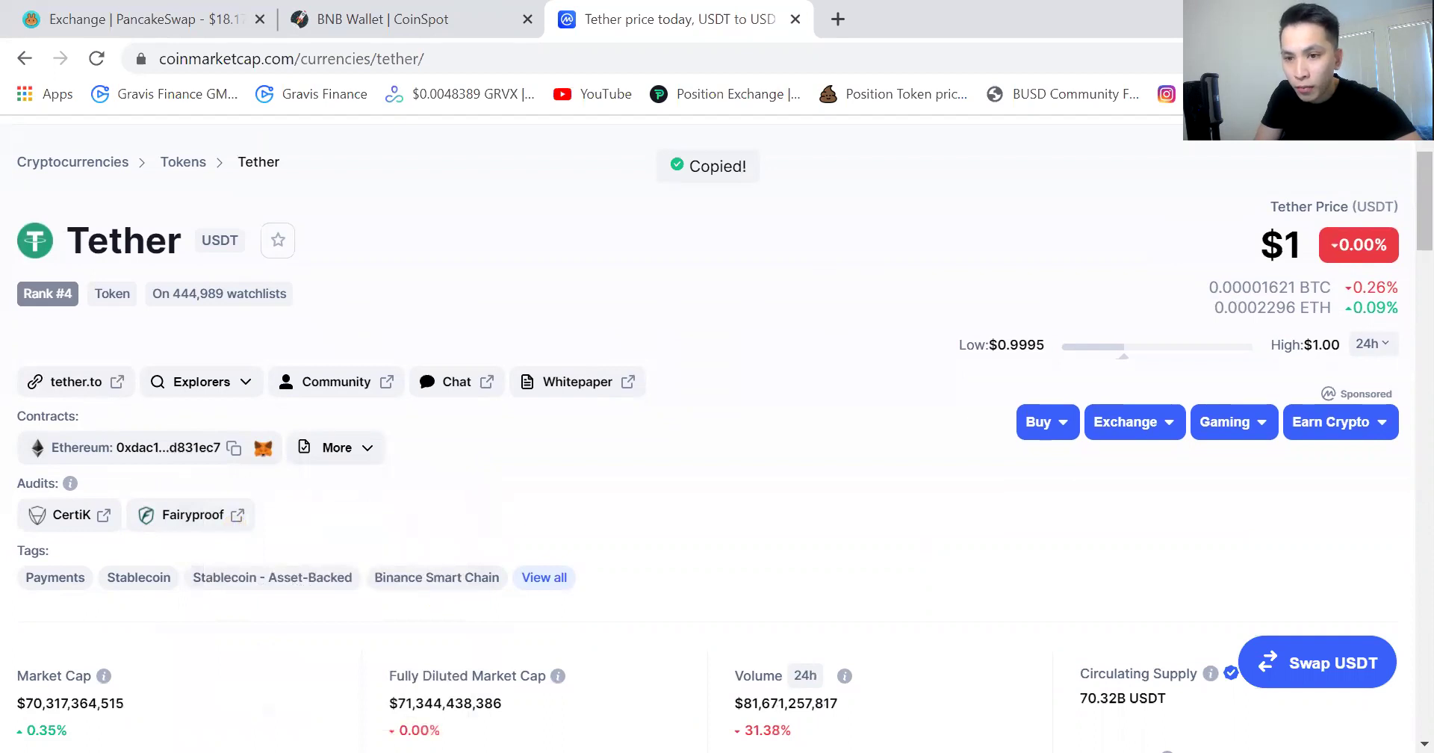
# Reopen the MetaMask wallet and look through its asset list for the USDT balance and the token import option
pyautogui.click(1300, 58)
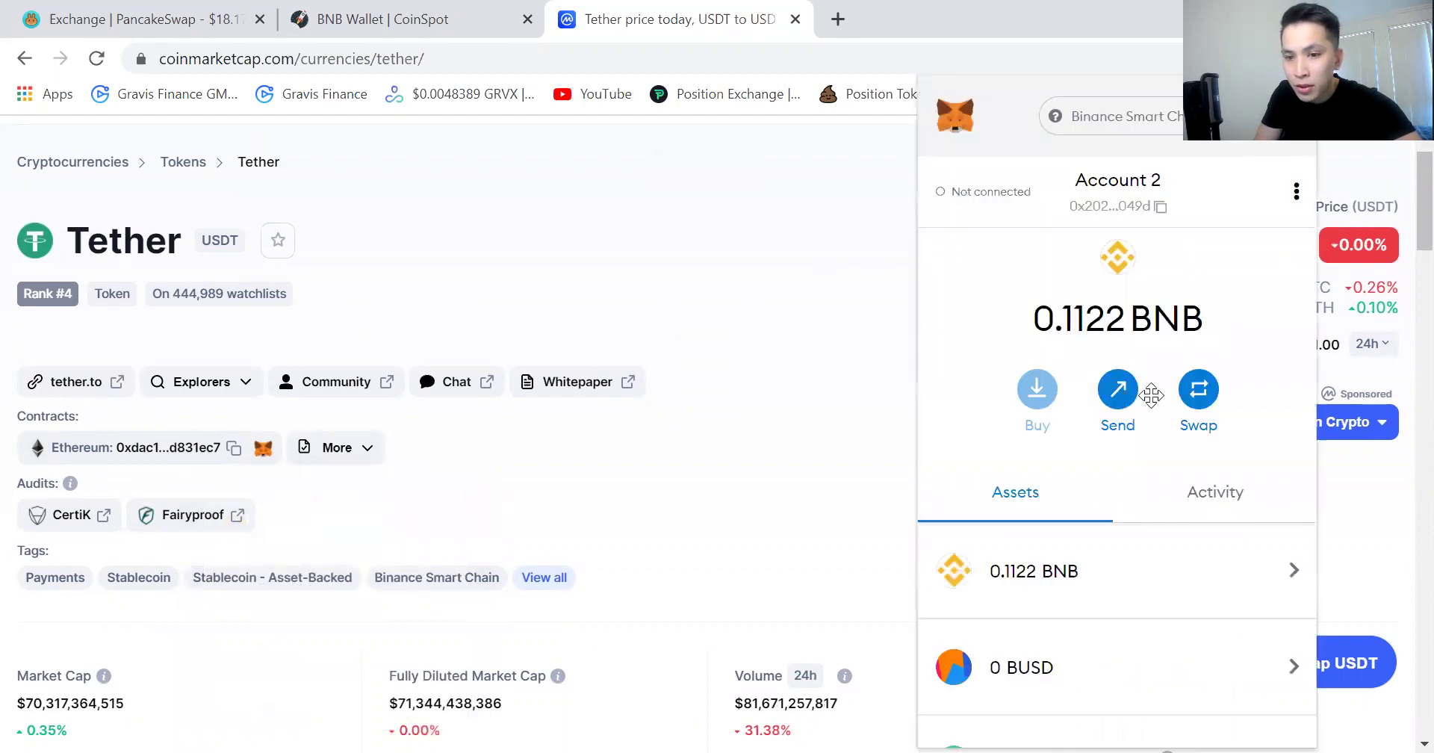
pyautogui.scroll(-3, 1121, 464)
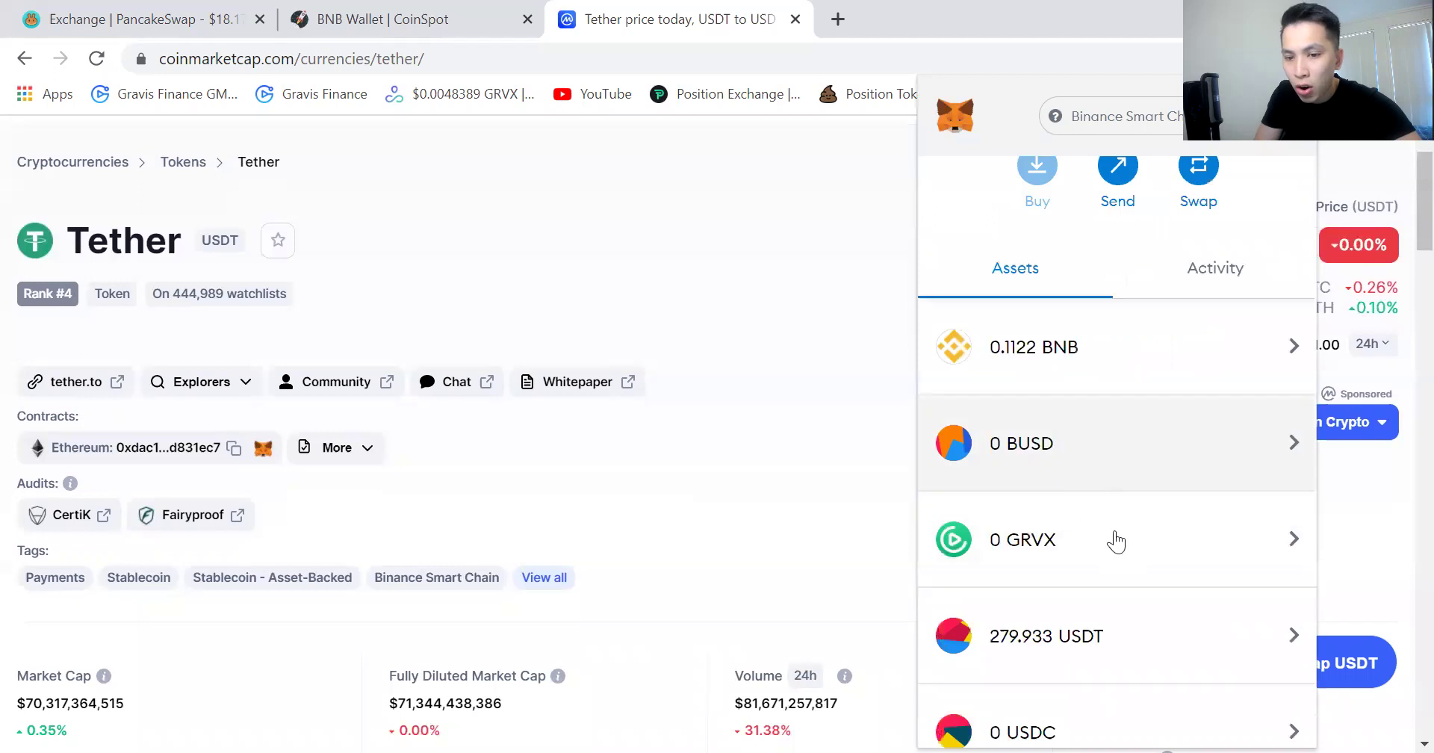
pyautogui.scroll(-9, 1151, 633)
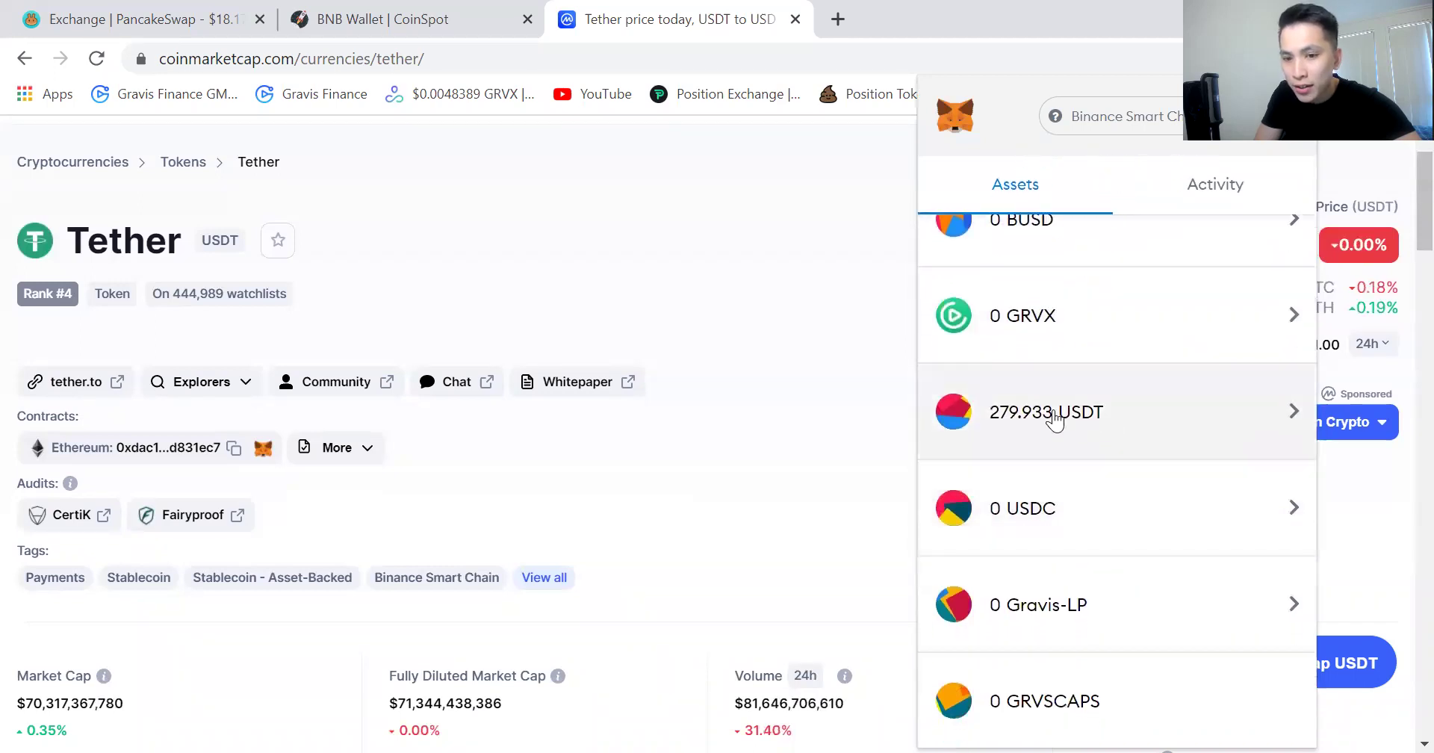
pyautogui.scroll(6, 1101, 383)
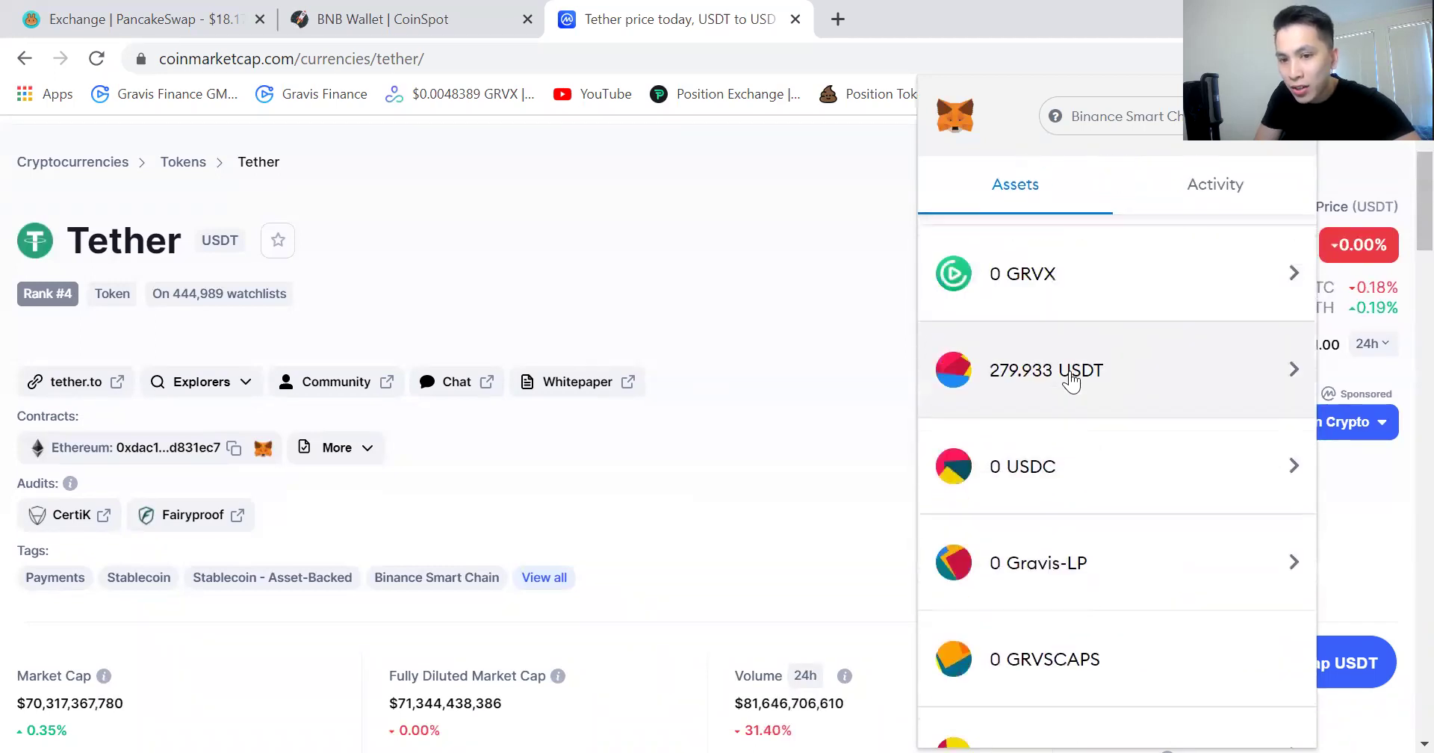
pyautogui.scroll(-3, 1128, 413)
pyautogui.scroll(-5, 1128, 413)
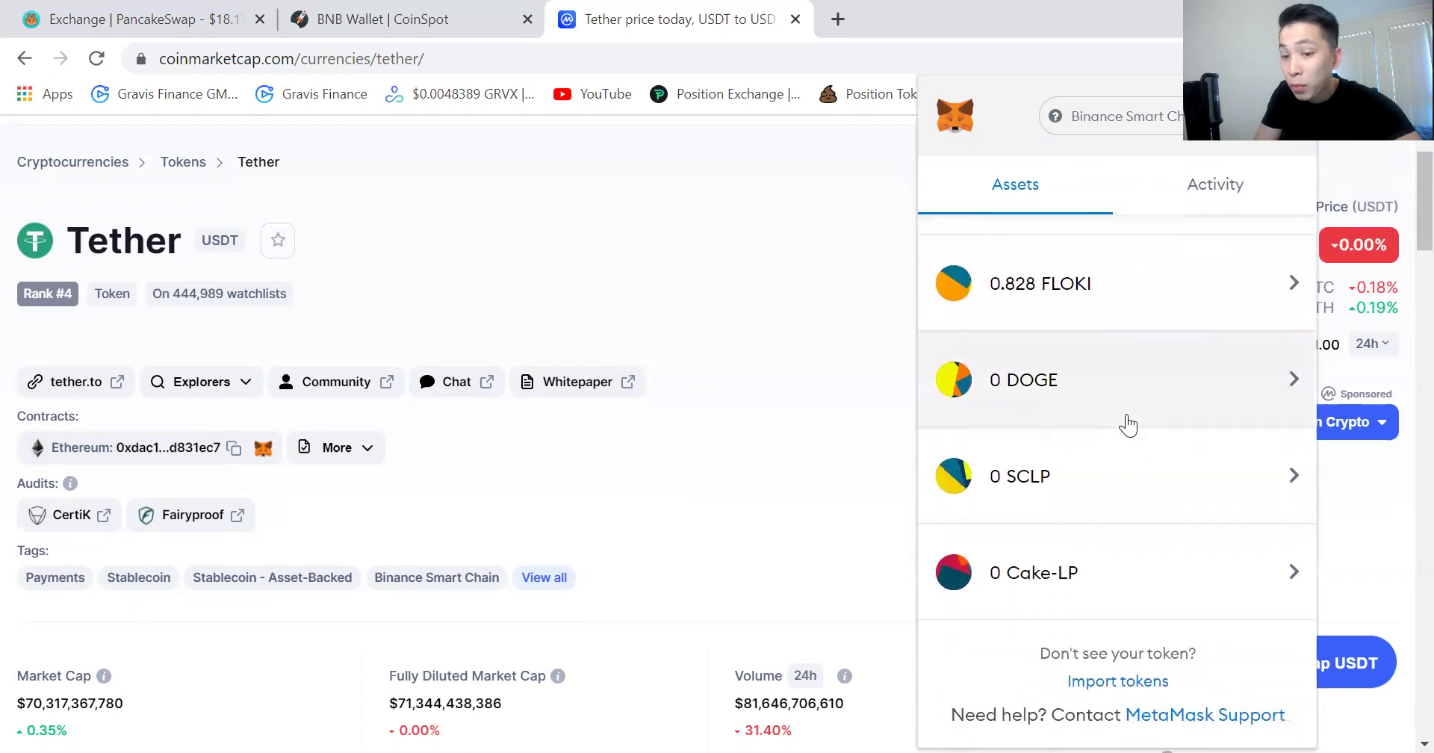
# Try to import Tether as a custom token in MetaMask using the copied contract address, and close the import form
pyautogui.click(1127, 680)
pyautogui.rightClick(1070, 460)
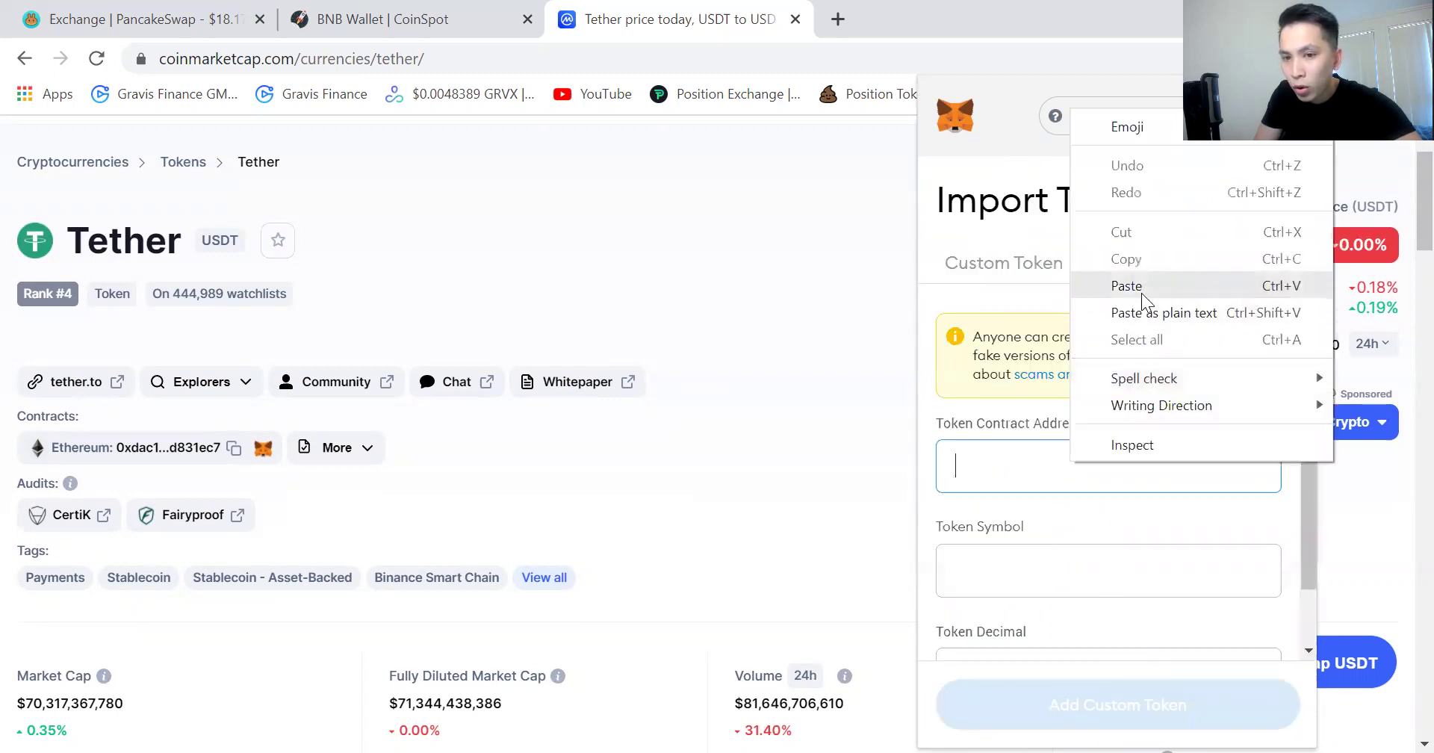
pyautogui.click(1141, 290)
pyautogui.moveTo(1270, 456); pyautogui.dragTo(1039, 535)
pyautogui.click(1059, 518)
pyautogui.scroll(-2, 1049, 579)
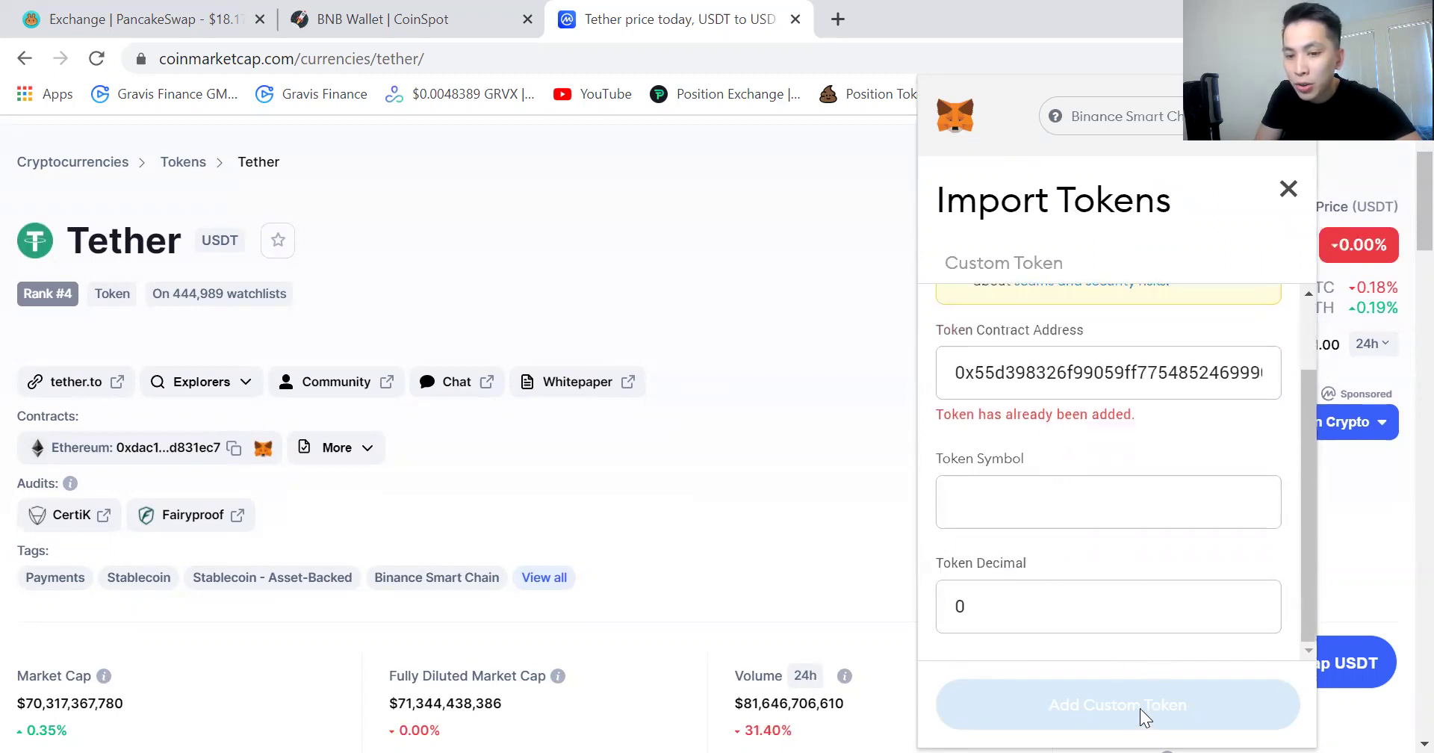
pyautogui.click(1287, 191)
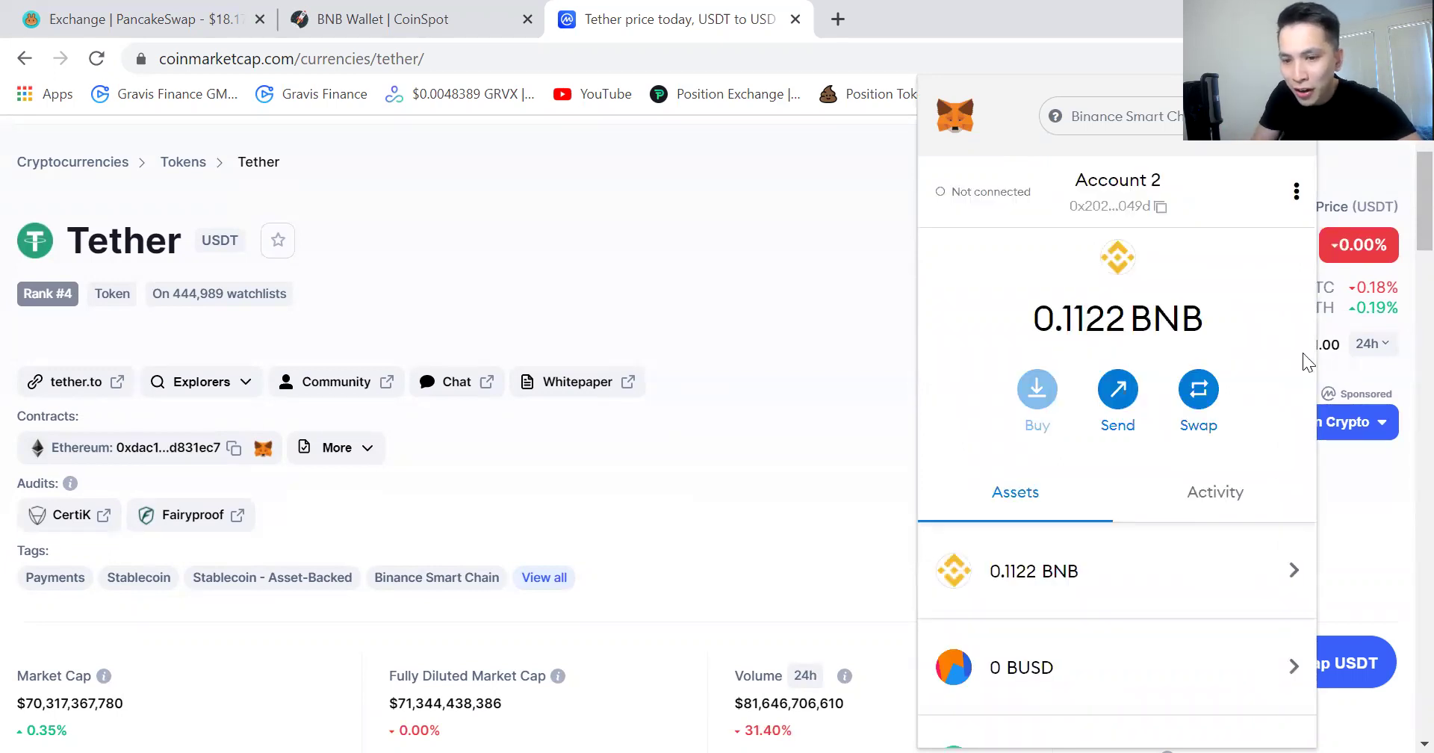
pyautogui.scroll(-3, 1170, 382)
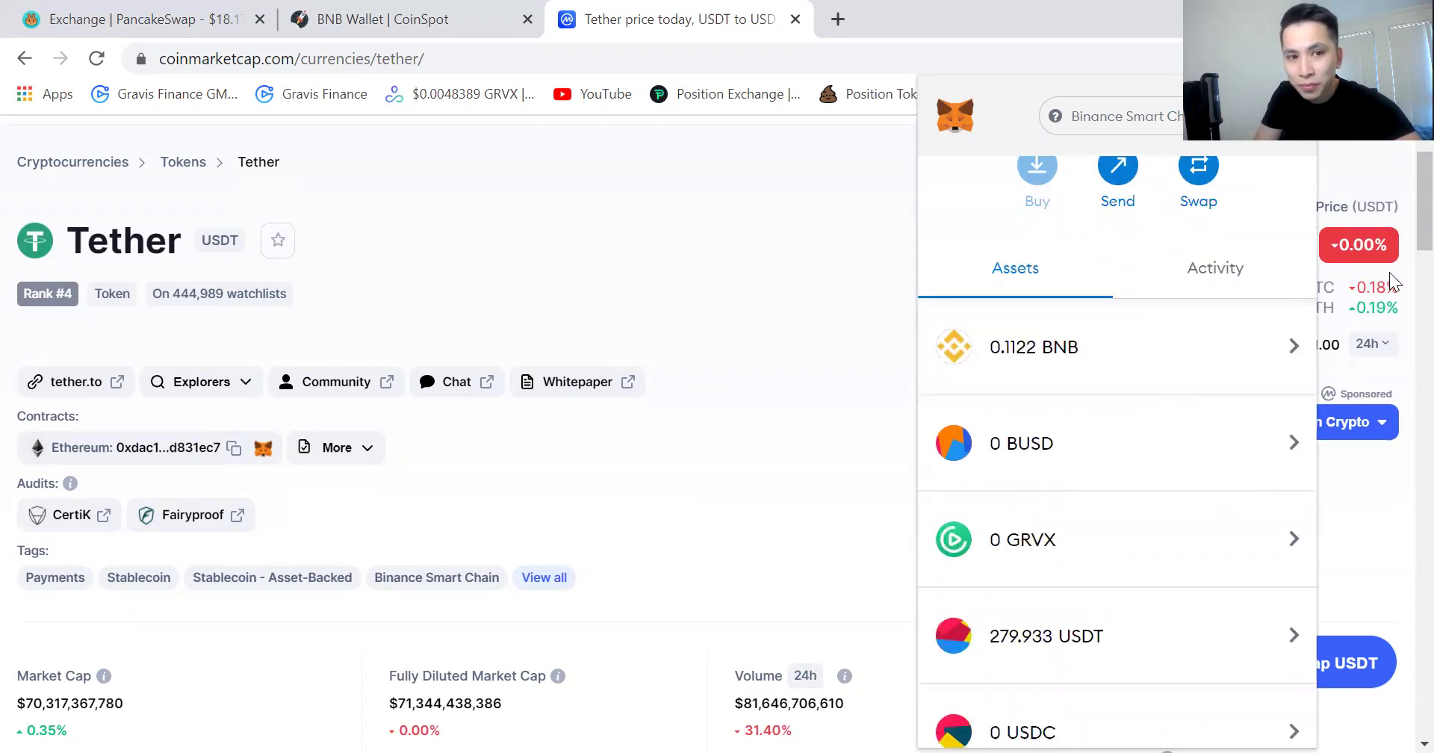
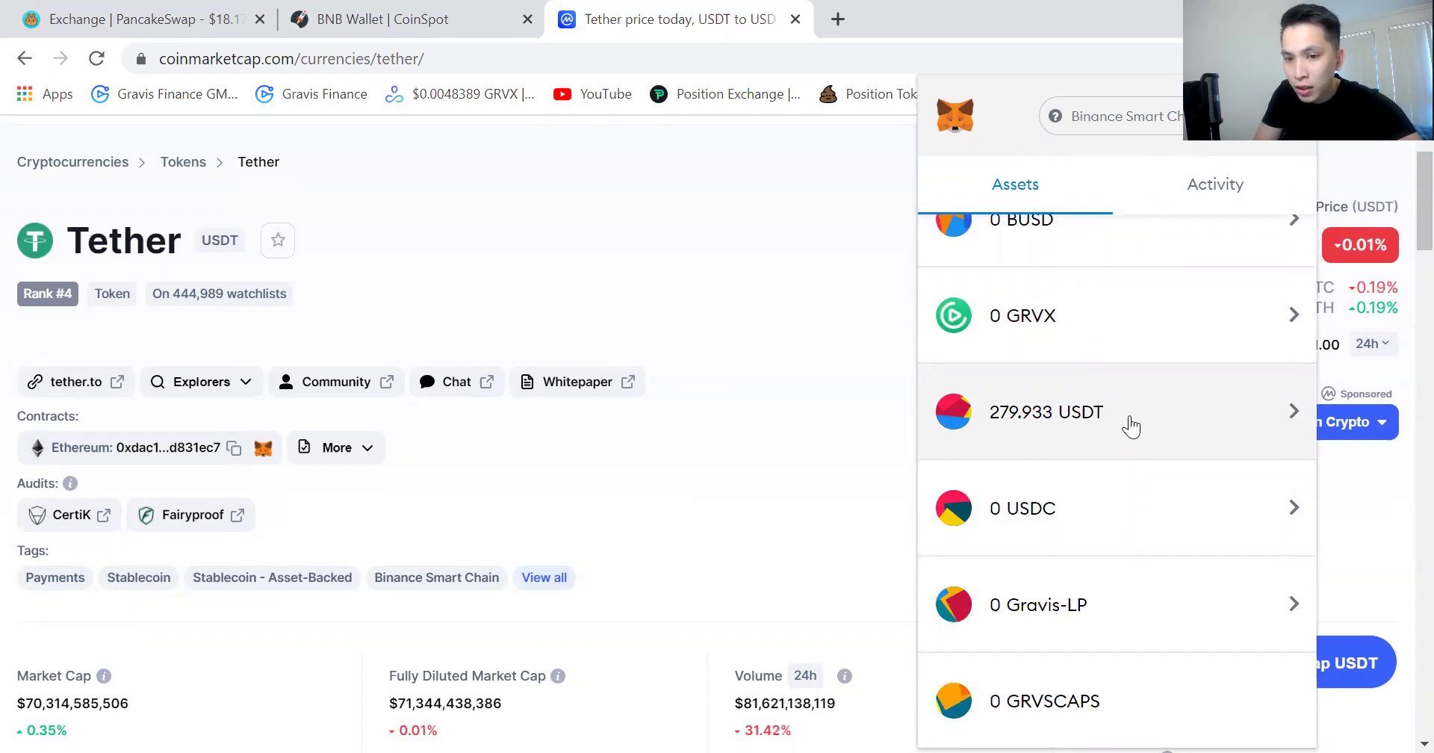
pyautogui.click(1130, 424)
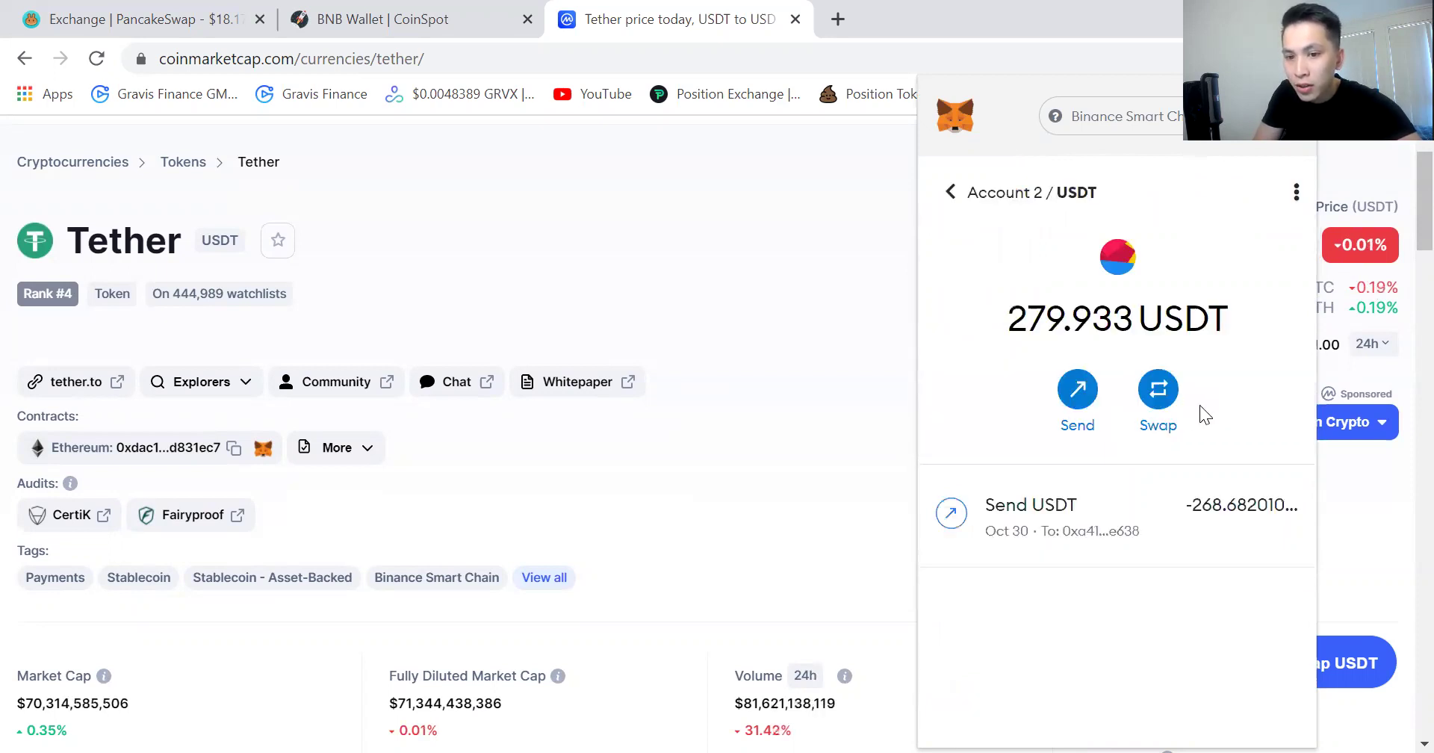
pyautogui.click(1078, 391)
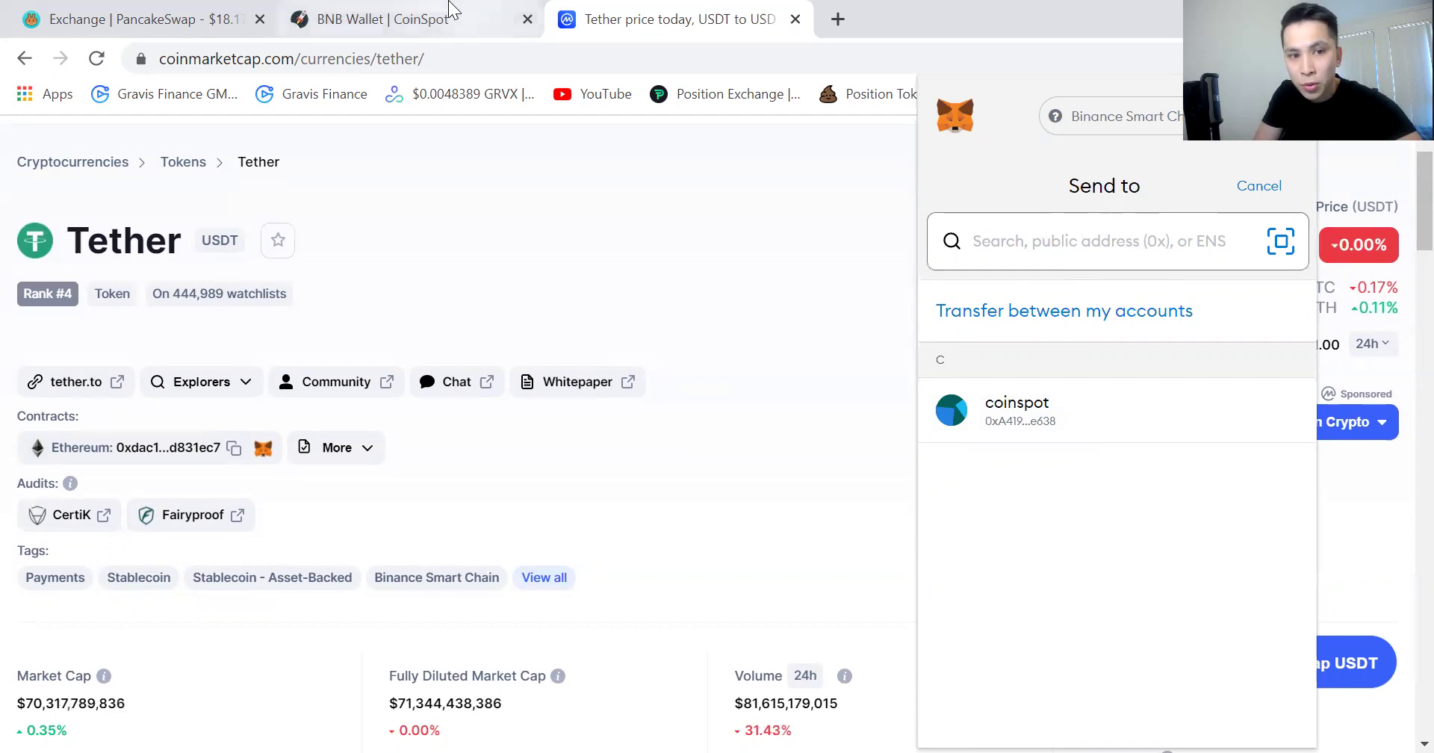
# Switch to CoinSpot, find the Tether USD wallet by searching the wallets for "usdt", and open its receive page
pyautogui.click(418, 18)
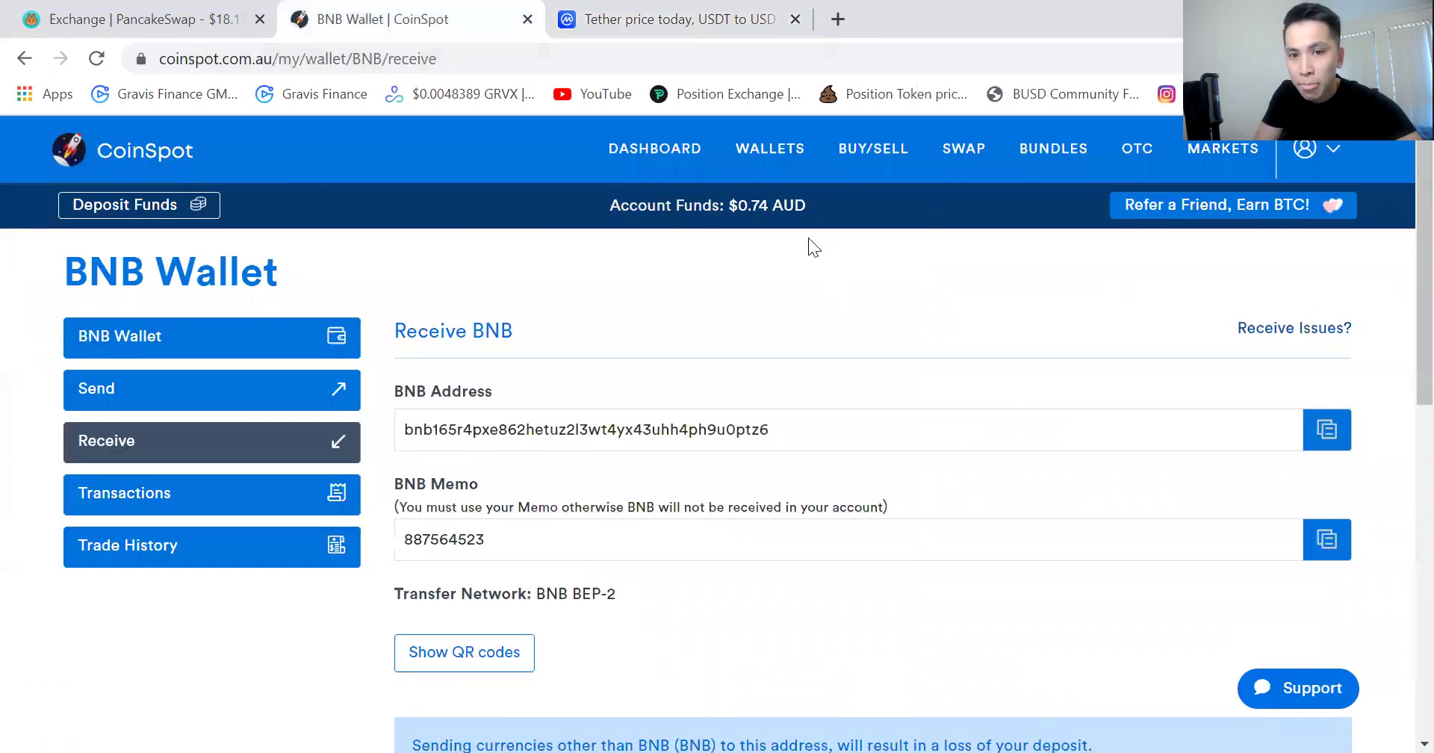
pyautogui.click(777, 151)
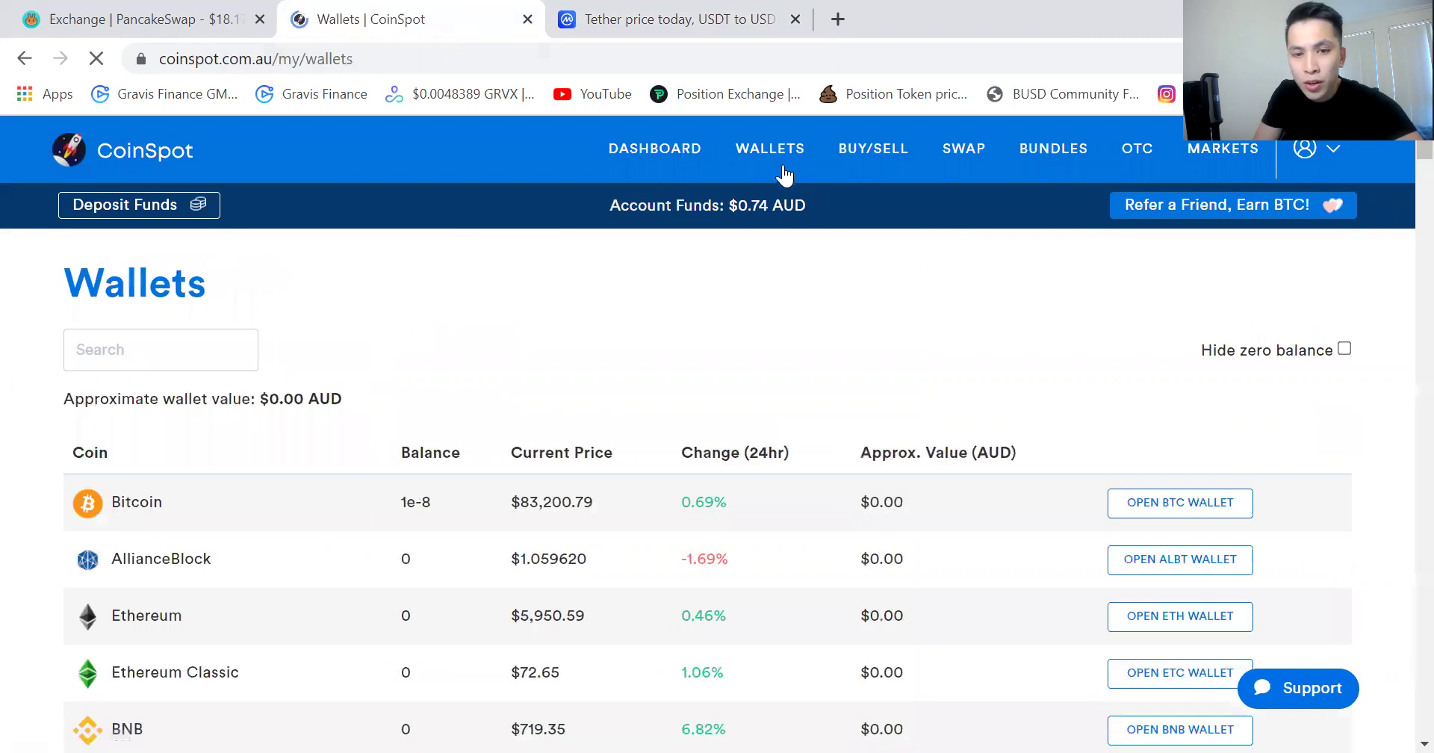
pyautogui.click(162, 360)
pyautogui.write('usdt')
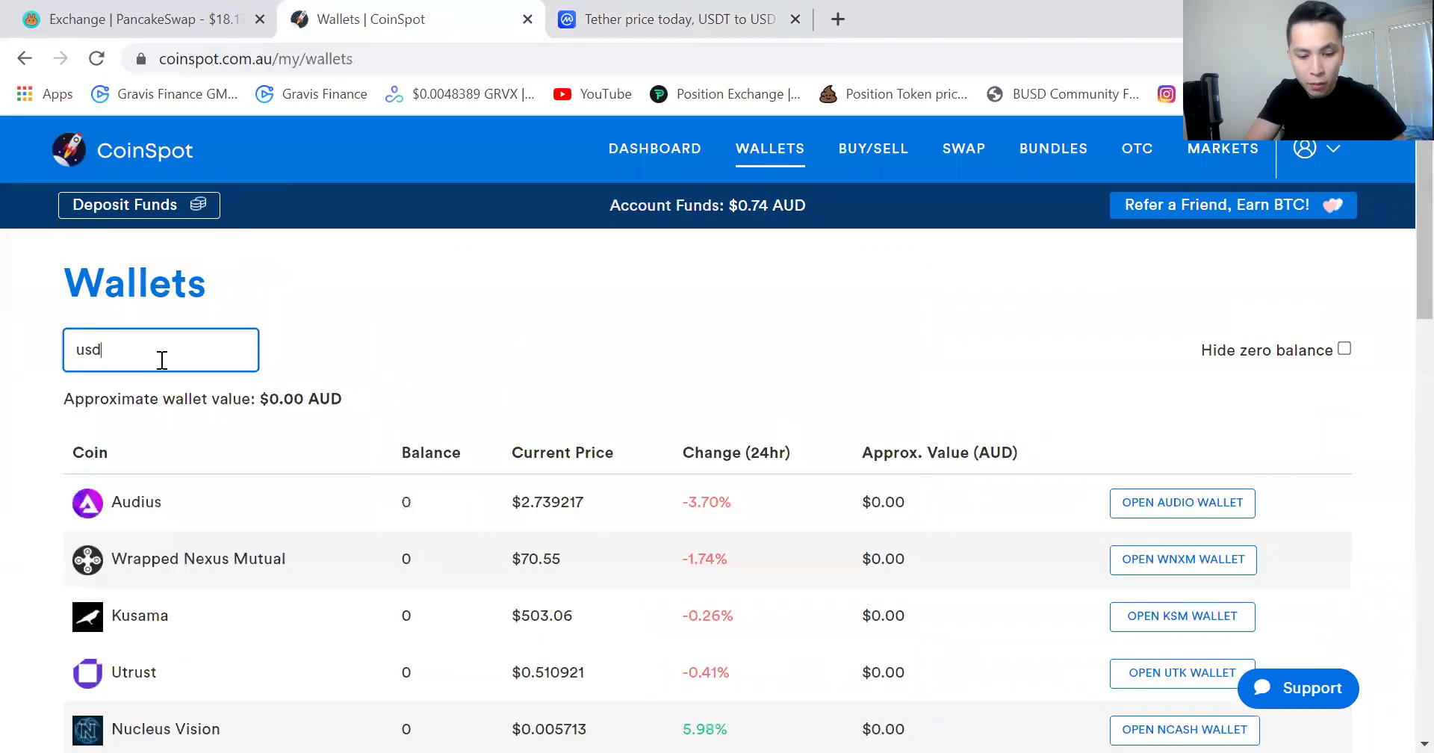
pyautogui.click(417, 499)
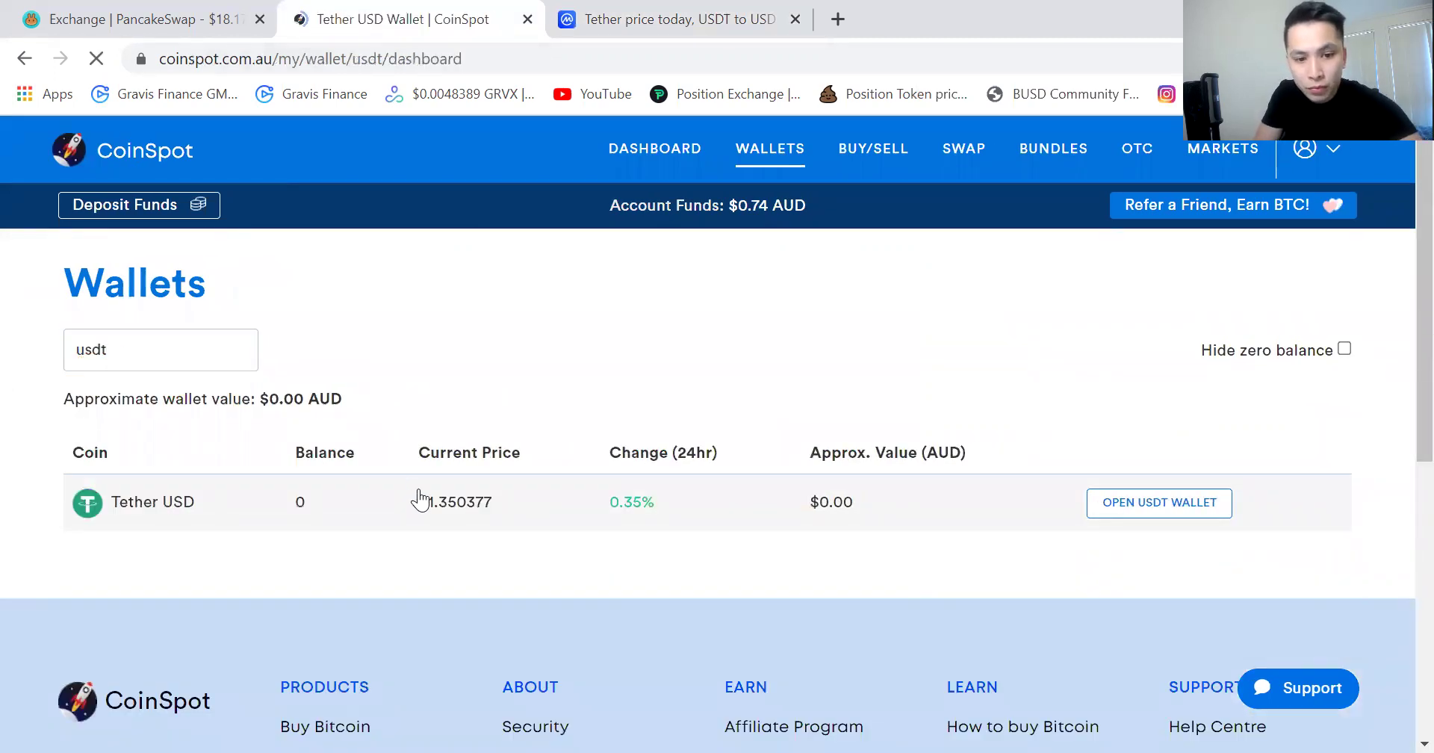
pyautogui.click(186, 426)
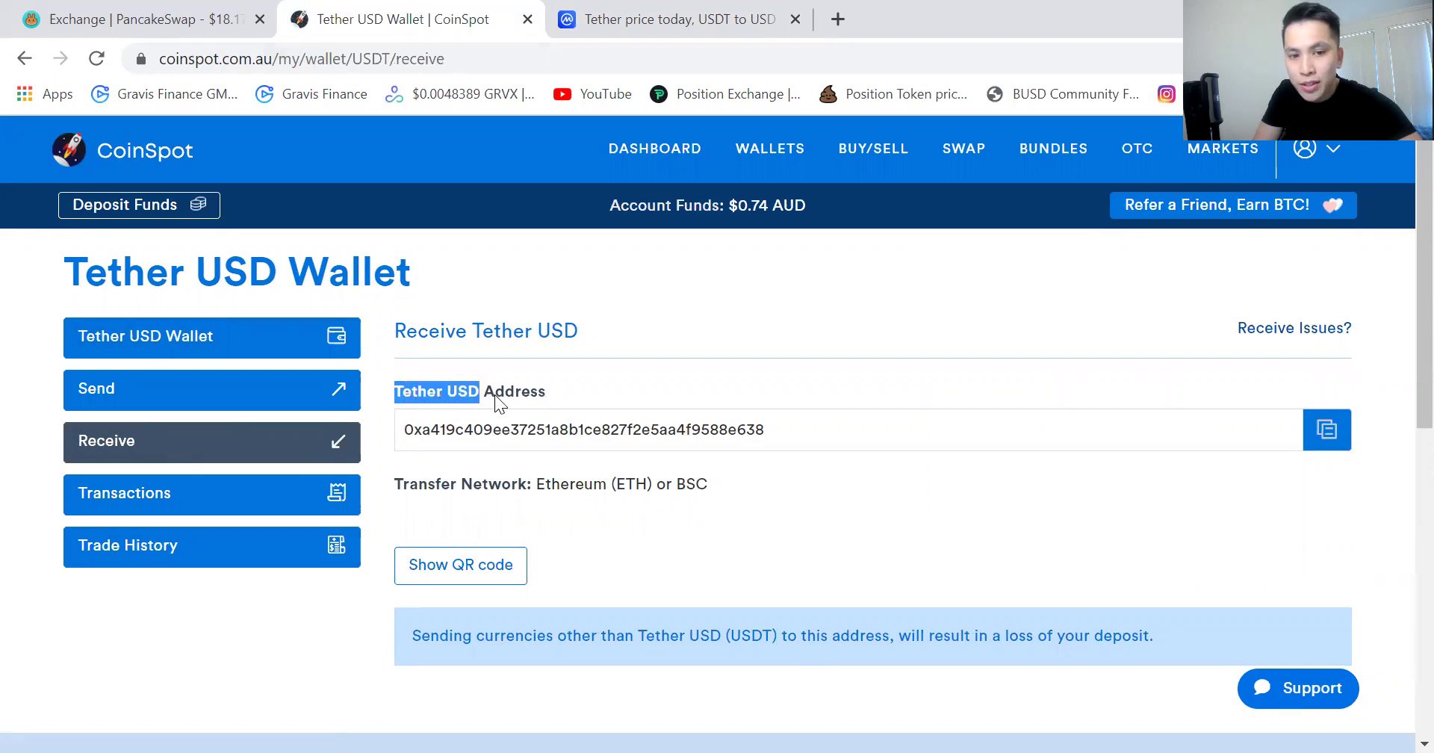
# Check the Tether USD receiving address and its supported transfer networks, and copy the address
pyautogui.moveTo(755, 420); pyautogui.dragTo(387, 447)
pyautogui.click(455, 469)
pyautogui.doubleClick(407, 487)
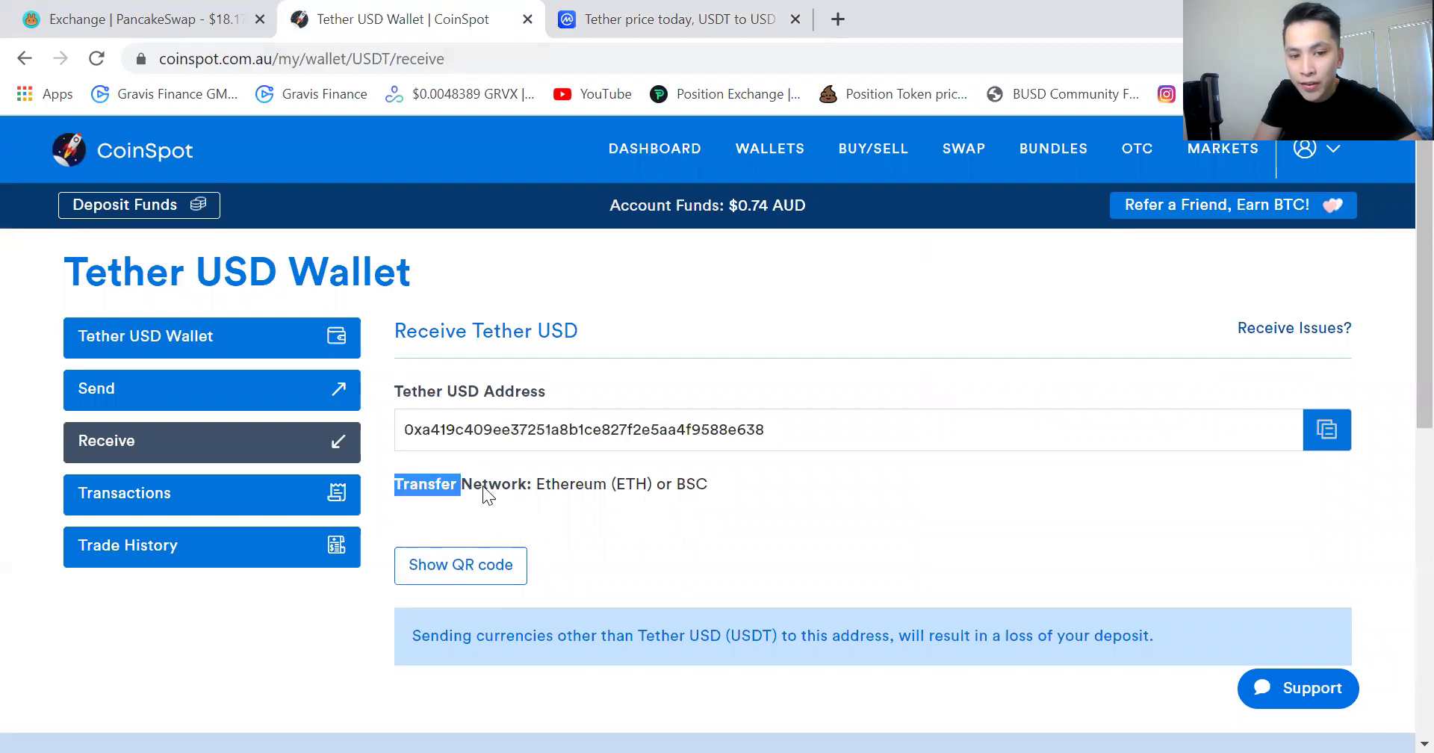
pyautogui.click(549, 487)
pyautogui.moveTo(538, 486); pyautogui.dragTo(708, 490)
pyautogui.click(681, 489)
pyautogui.click(739, 492)
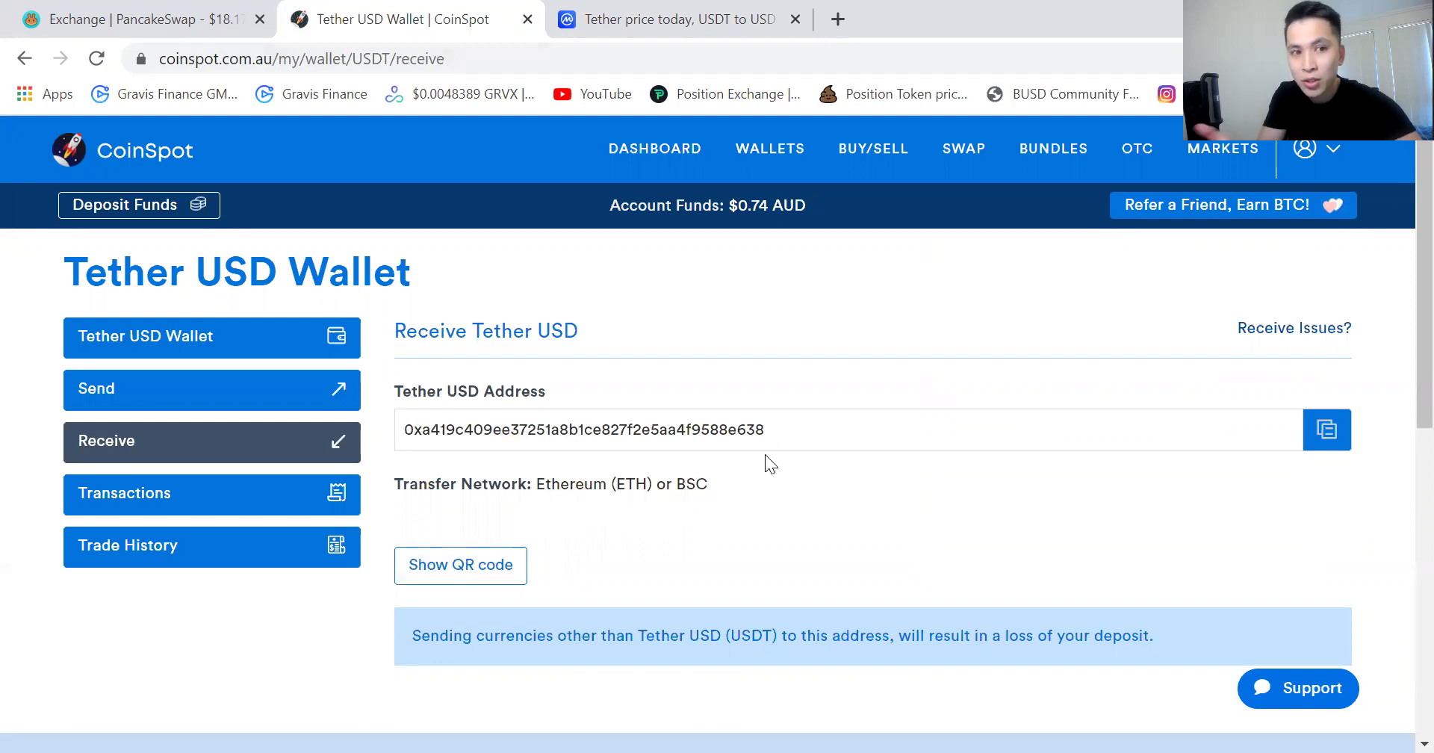
pyautogui.click(1330, 433)
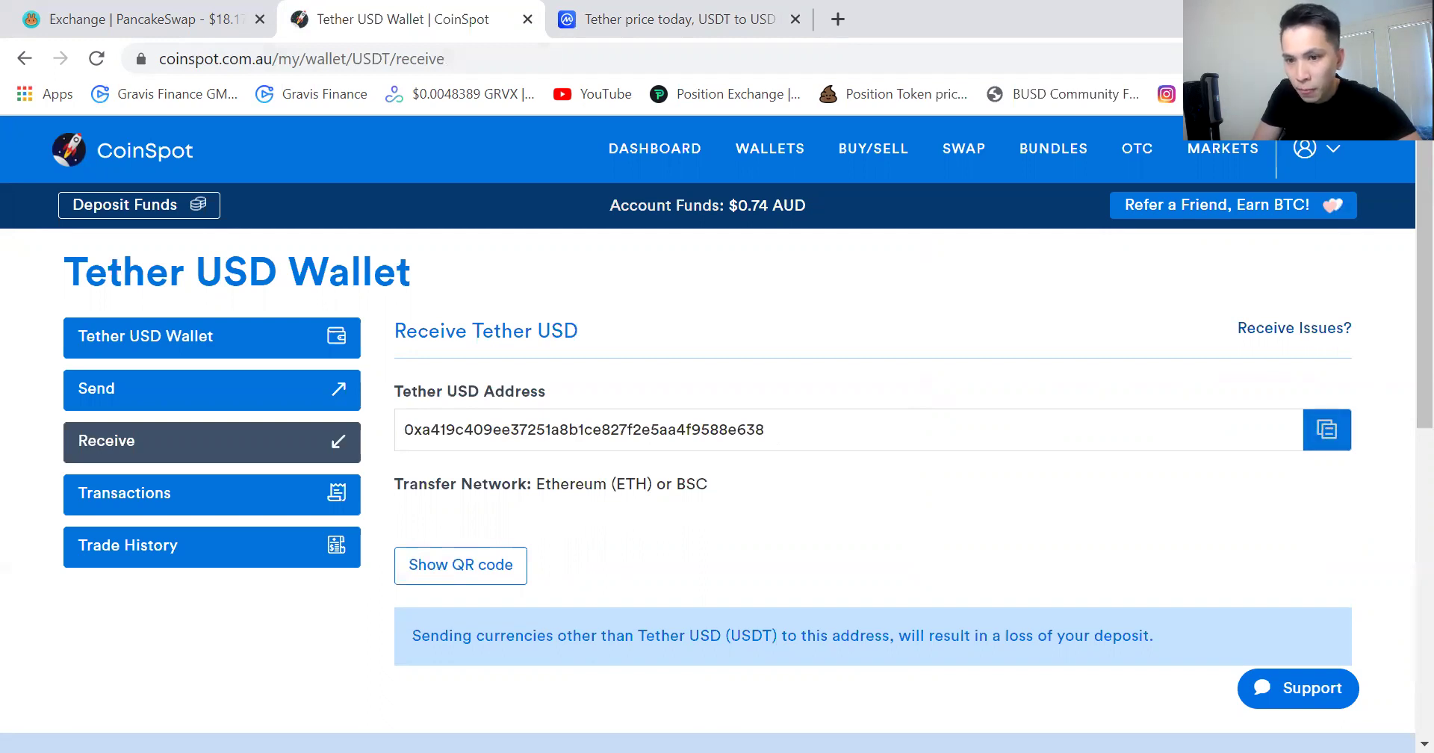
# Start a USDT send from MetaMask and paste the copied CoinSpot Tether address as the recipient
pyautogui.click(1305, 58)
pyautogui.scroll(-6, 1073, 485)
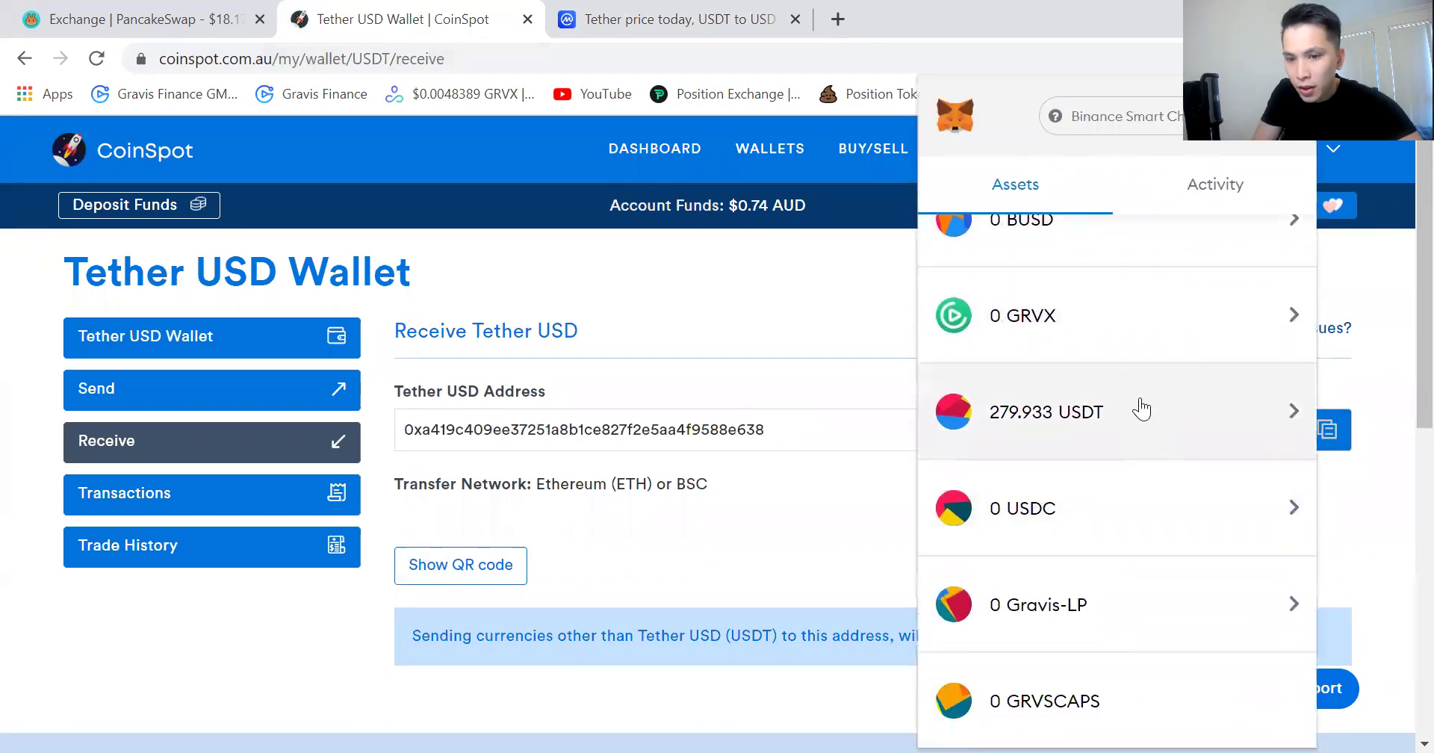
pyautogui.click(1140, 410)
pyautogui.click(1077, 392)
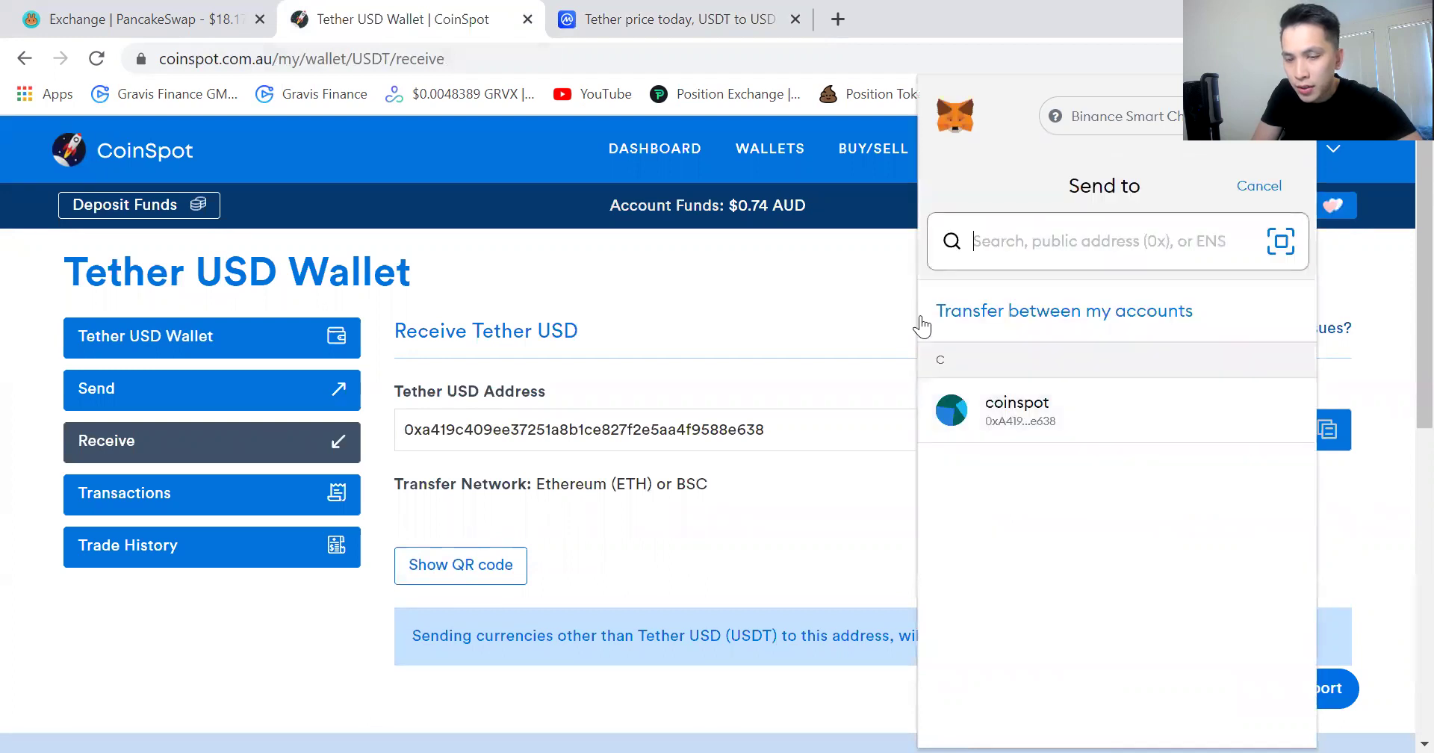
pyautogui.rightClick(1098, 233)
pyautogui.click(1190, 411)
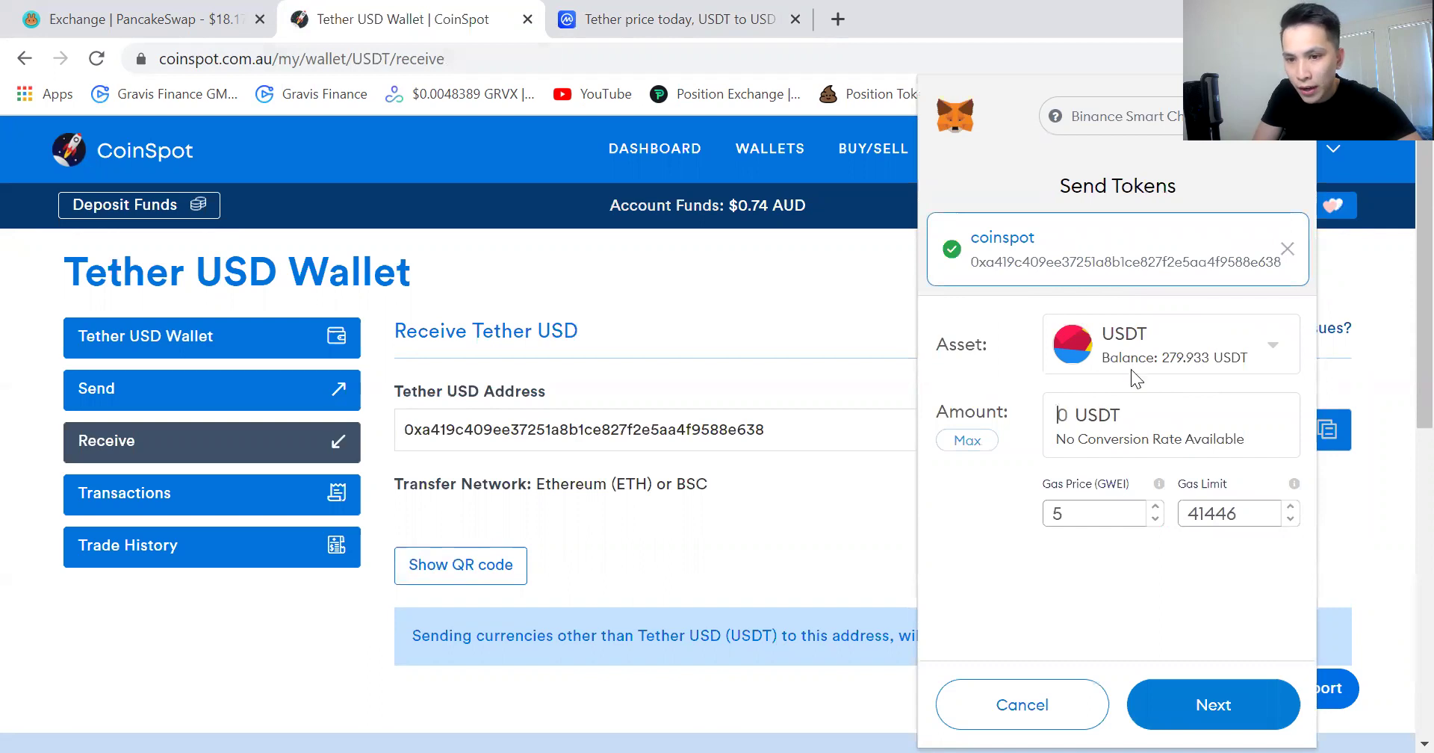
# Set the send amount to the maximum USDT balance, and confirm the transfer to CoinSpot
pyautogui.click(971, 443)
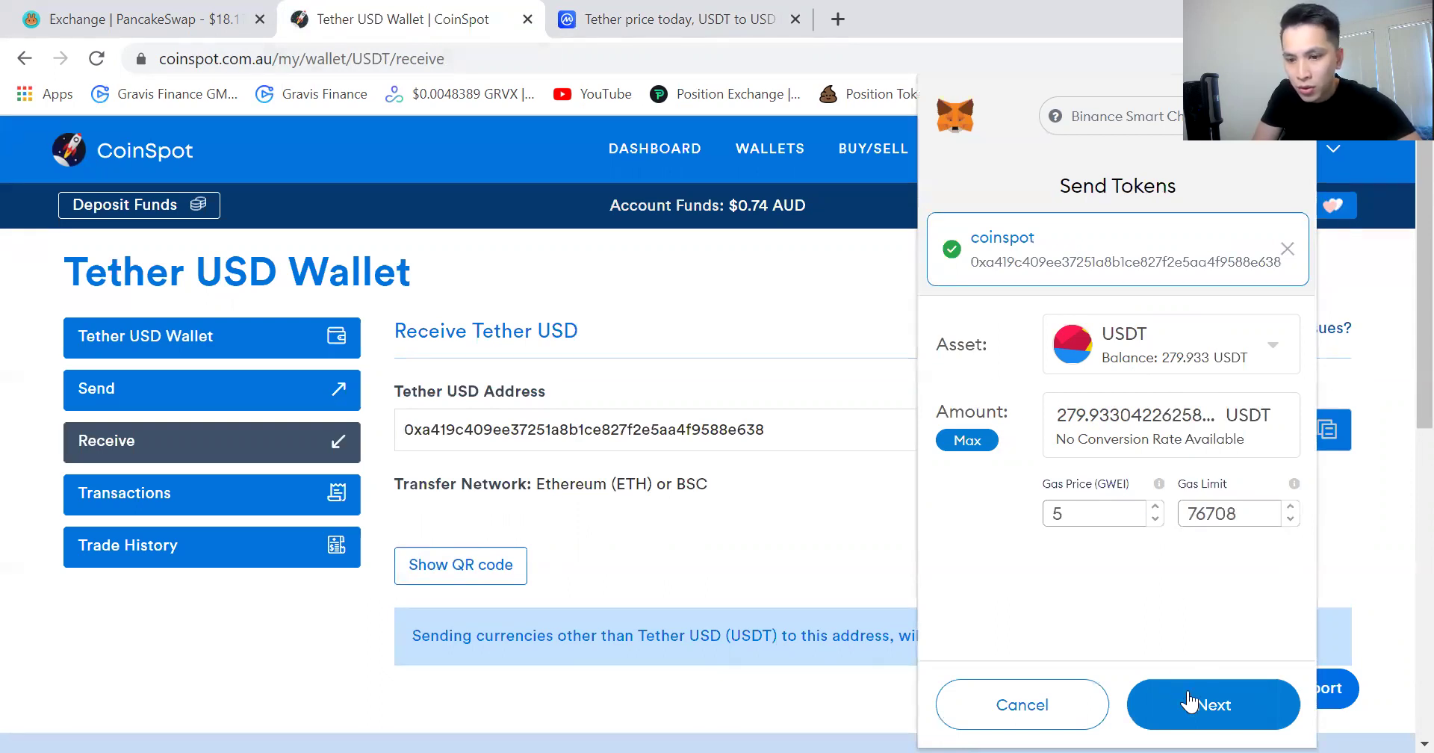
pyautogui.click(1230, 715)
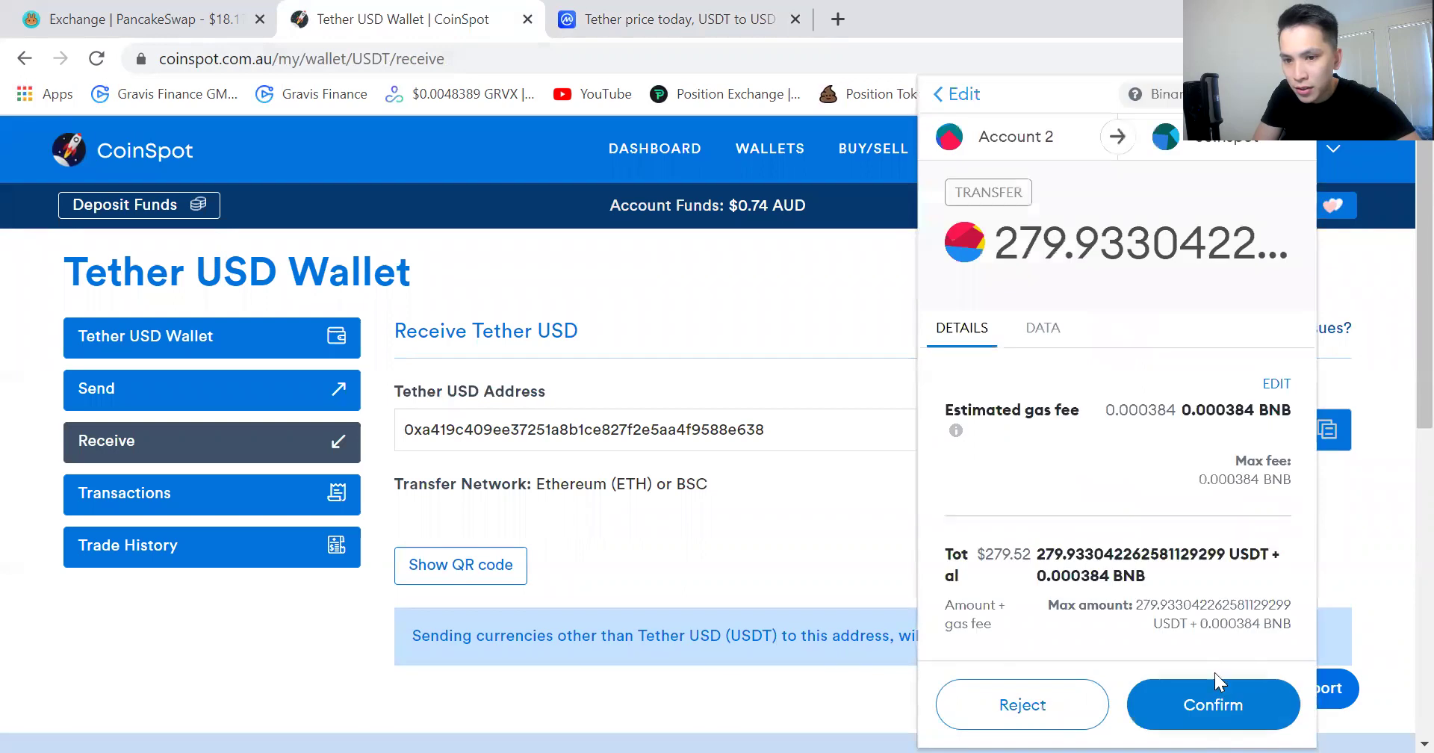
pyautogui.click(1228, 715)
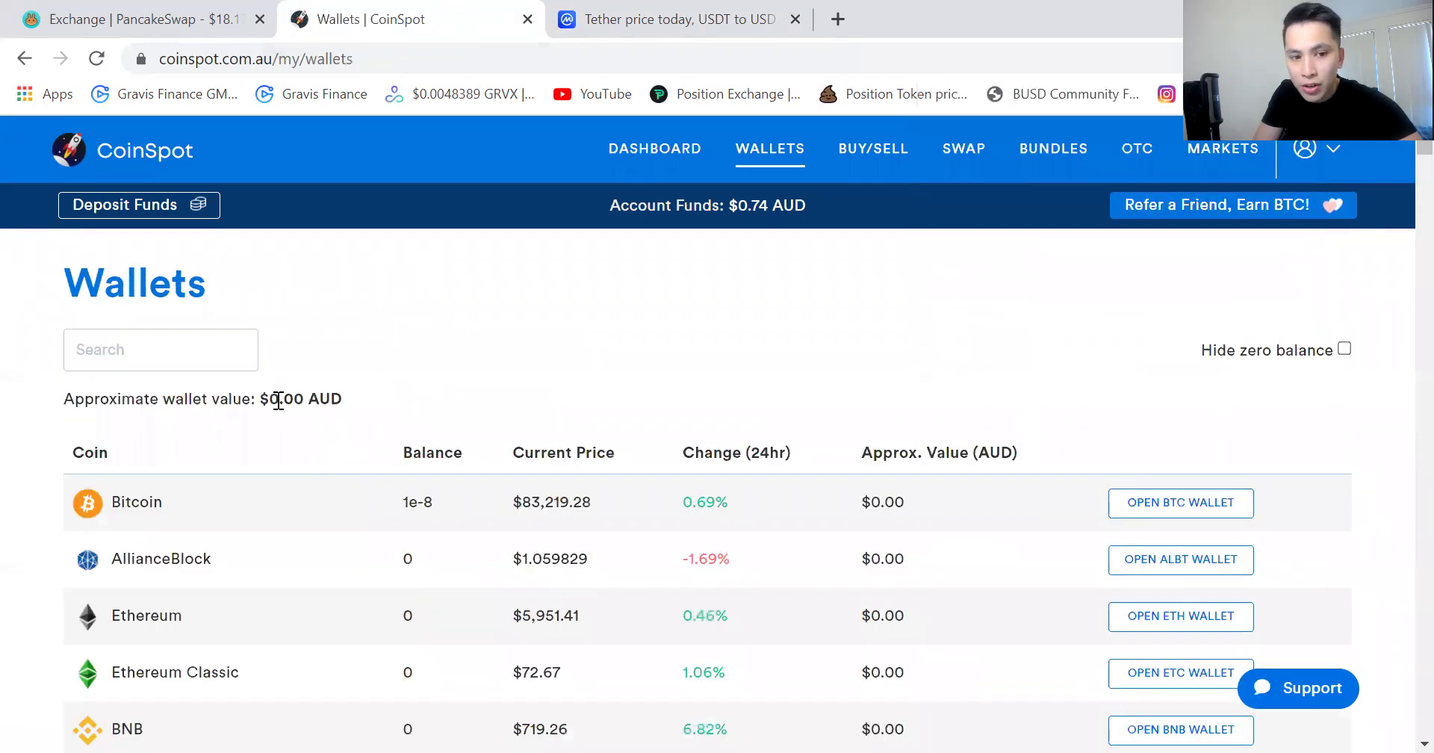
# Check CoinSpot's approximate wallet value and review the USDT send in MetaMask's activity list
pyautogui.doubleClick(278, 400)
pyautogui.moveTo(334, 400); pyautogui.dragTo(343, 402)
pyautogui.click(504, 370)
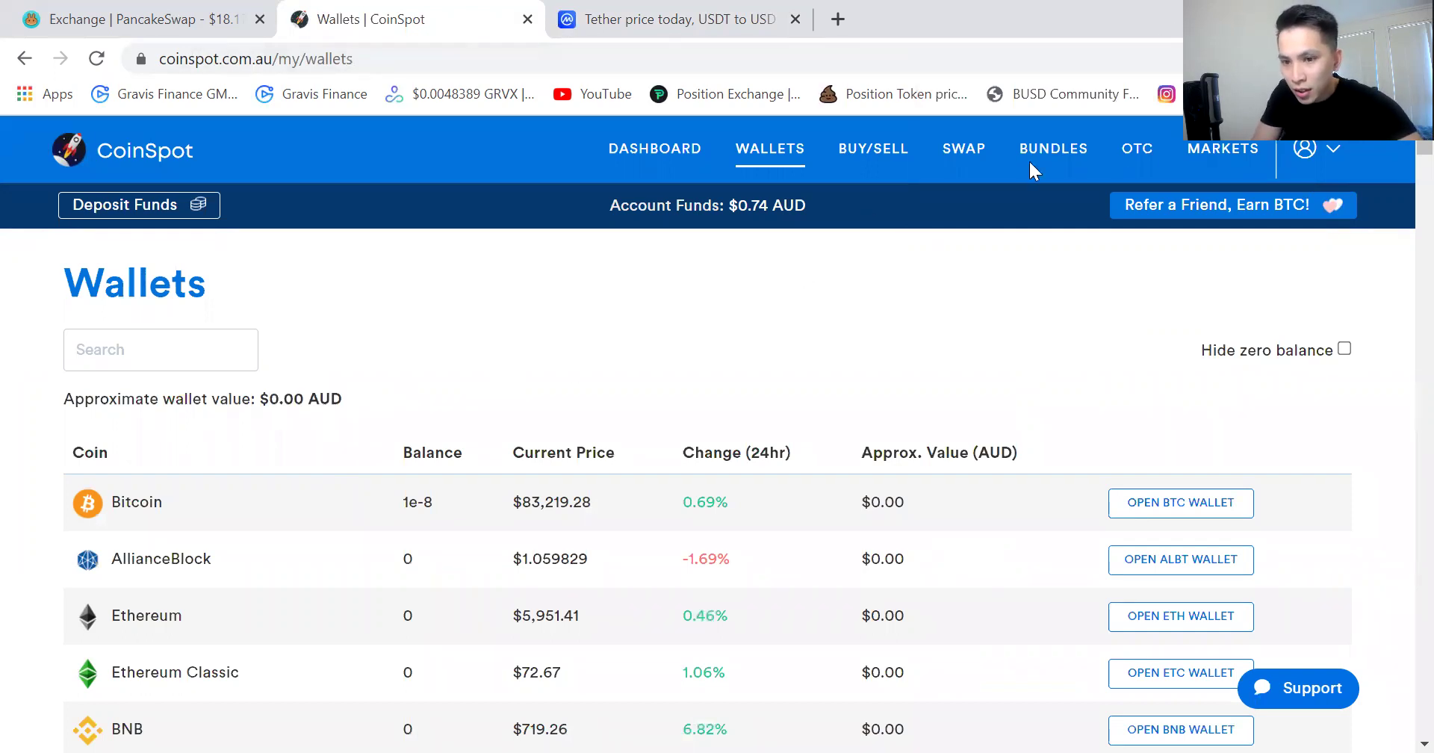
pyautogui.hotkey('alt', 'shift', 'm')
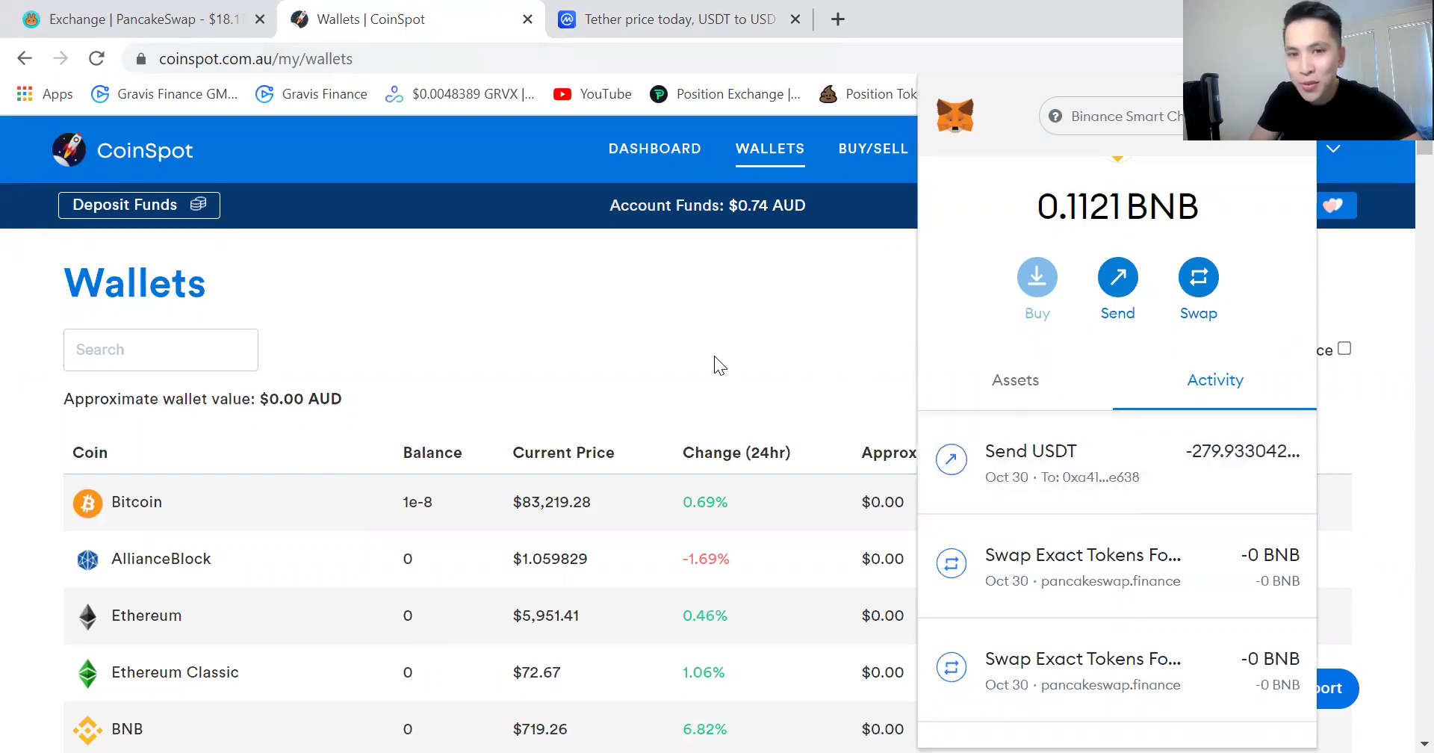
pyautogui.click(581, 323)
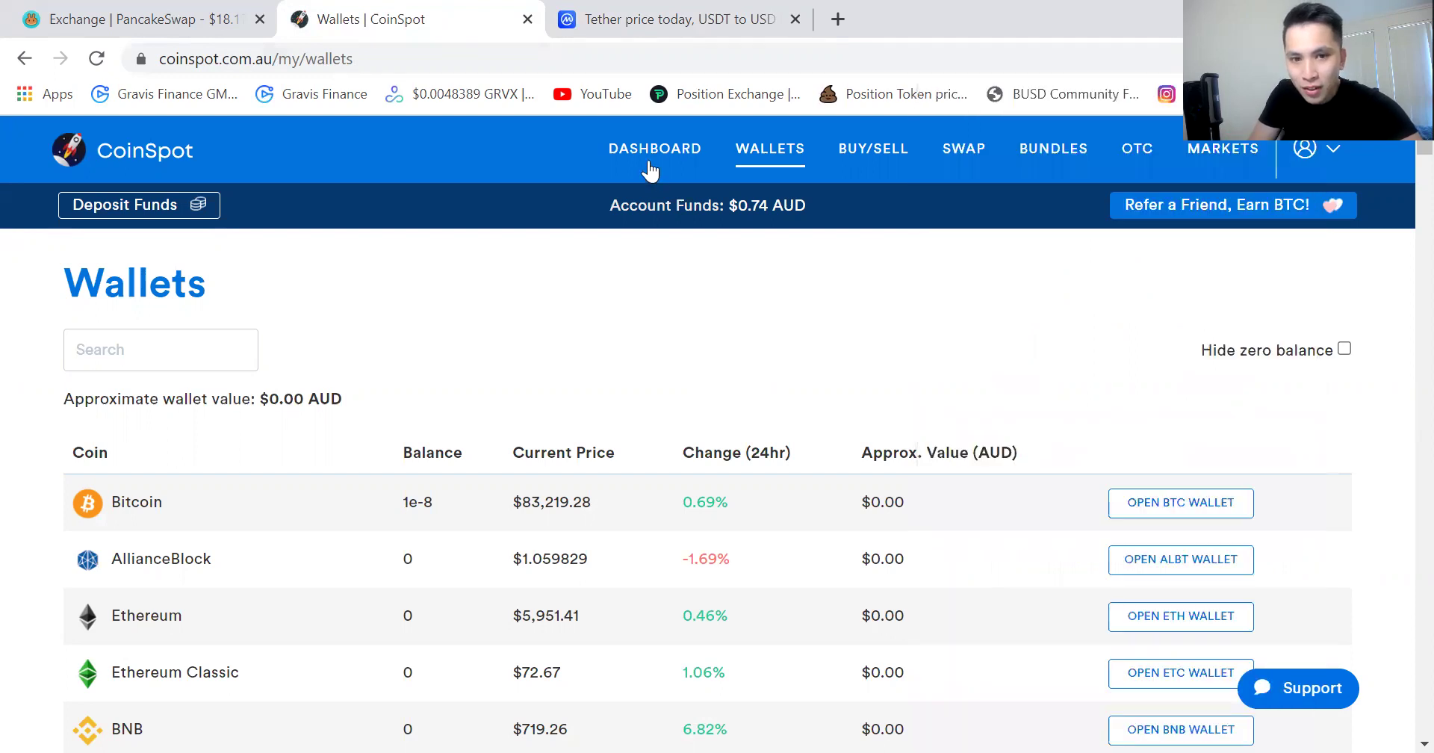
# Reload CoinSpot's wallets and dashboard pages, and filter the wallets by "usdt" to check for the deposit
pyautogui.click(782, 161)
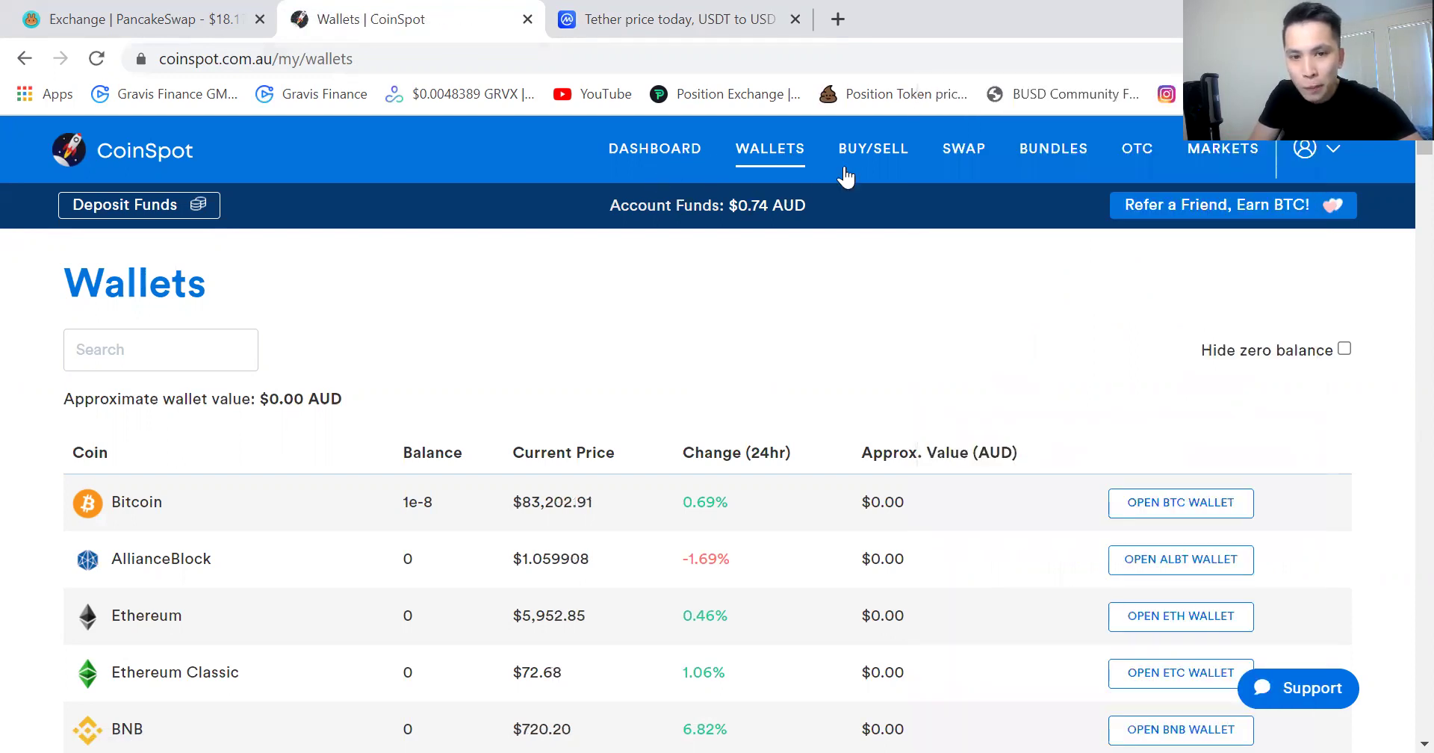
pyautogui.click(644, 158)
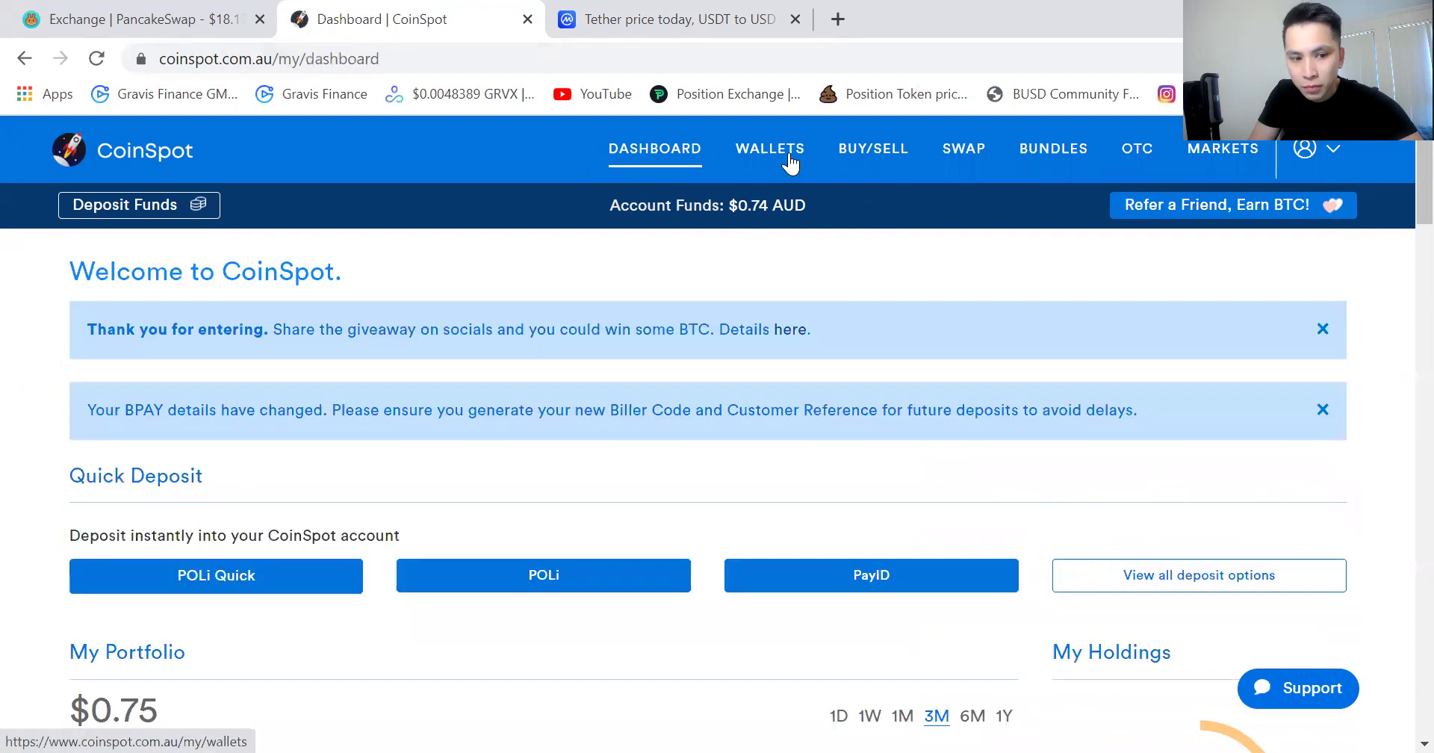
pyautogui.click(790, 163)
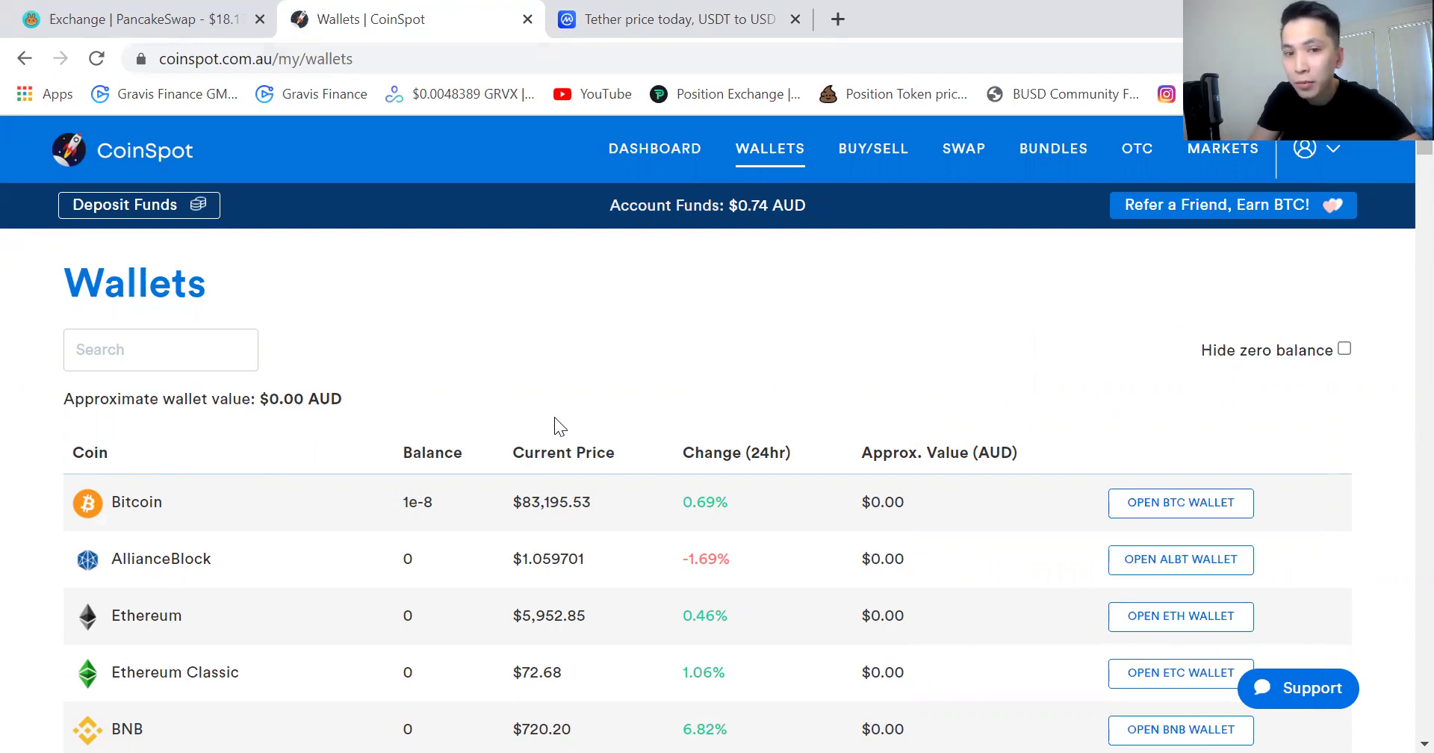
pyautogui.click(794, 150)
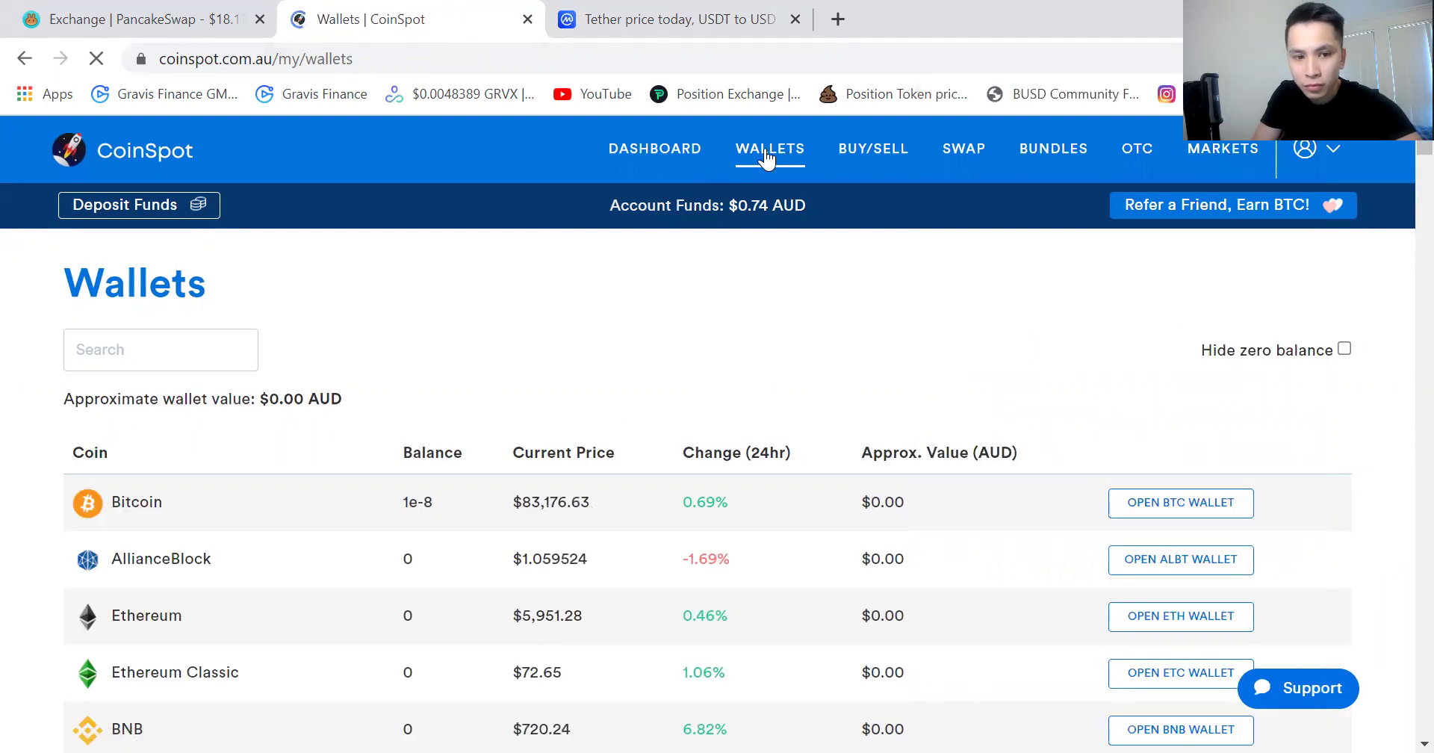
pyautogui.click(667, 157)
pyautogui.click(737, 146)
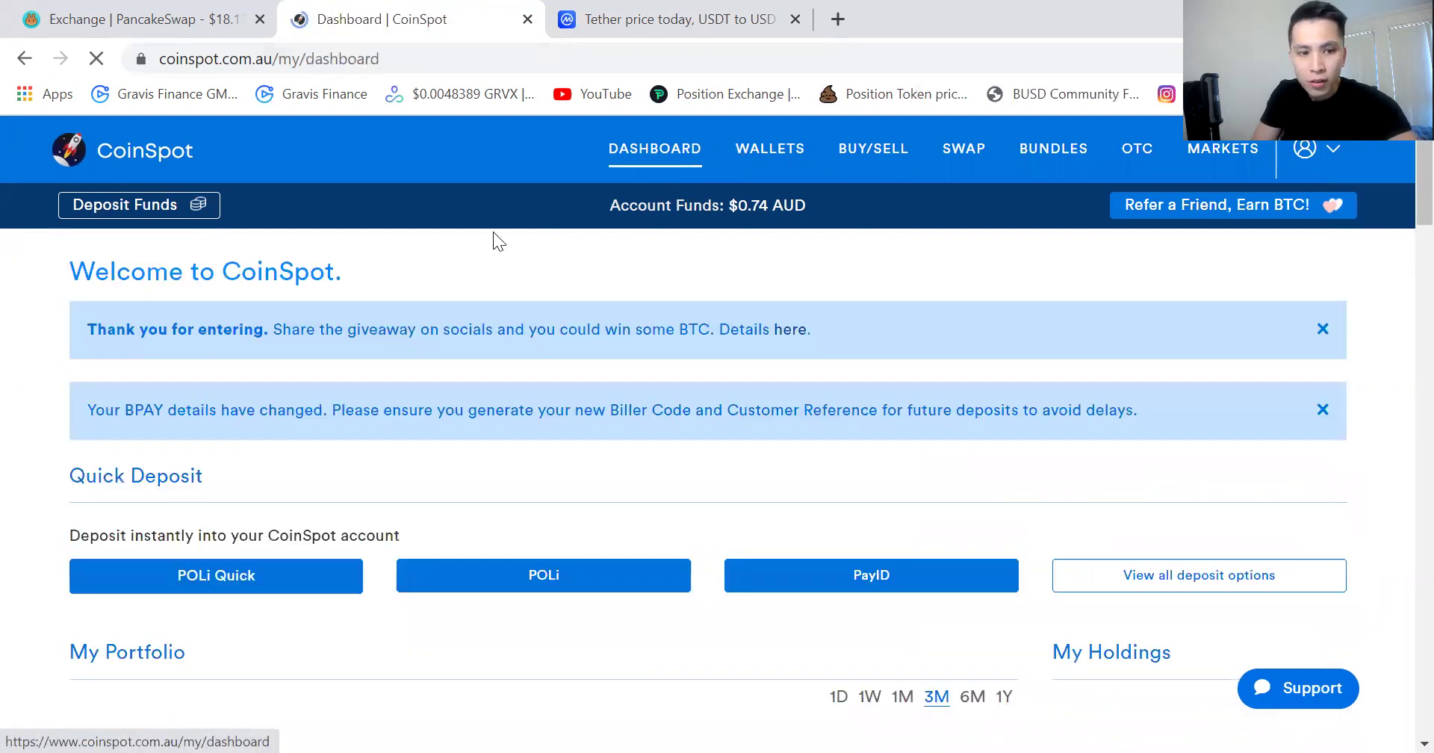
pyautogui.click(218, 356)
pyautogui.write('usdt')
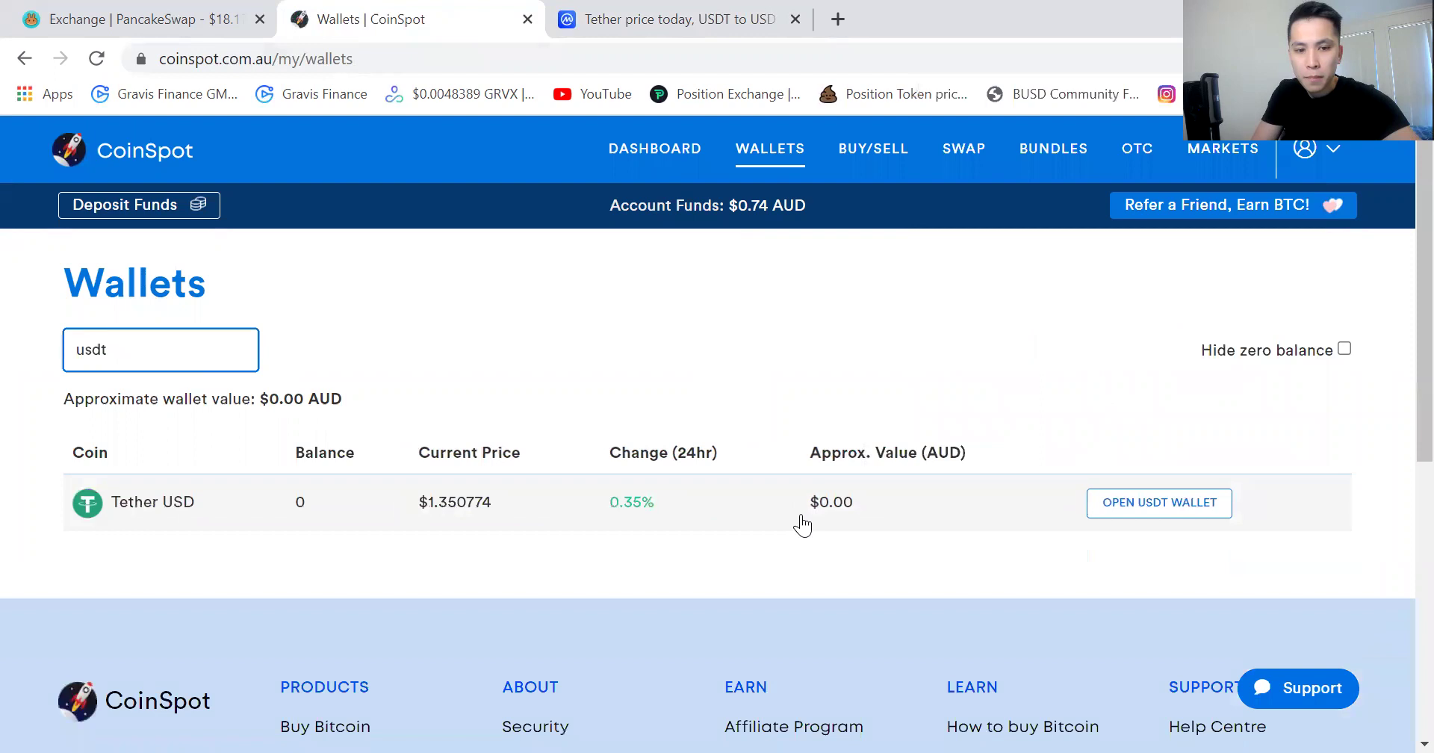
# Open CoinSpot's Tether USD wallet and check the deposited USDT balance
pyautogui.click(800, 523)
pyautogui.scroll(-2, 724, 419)
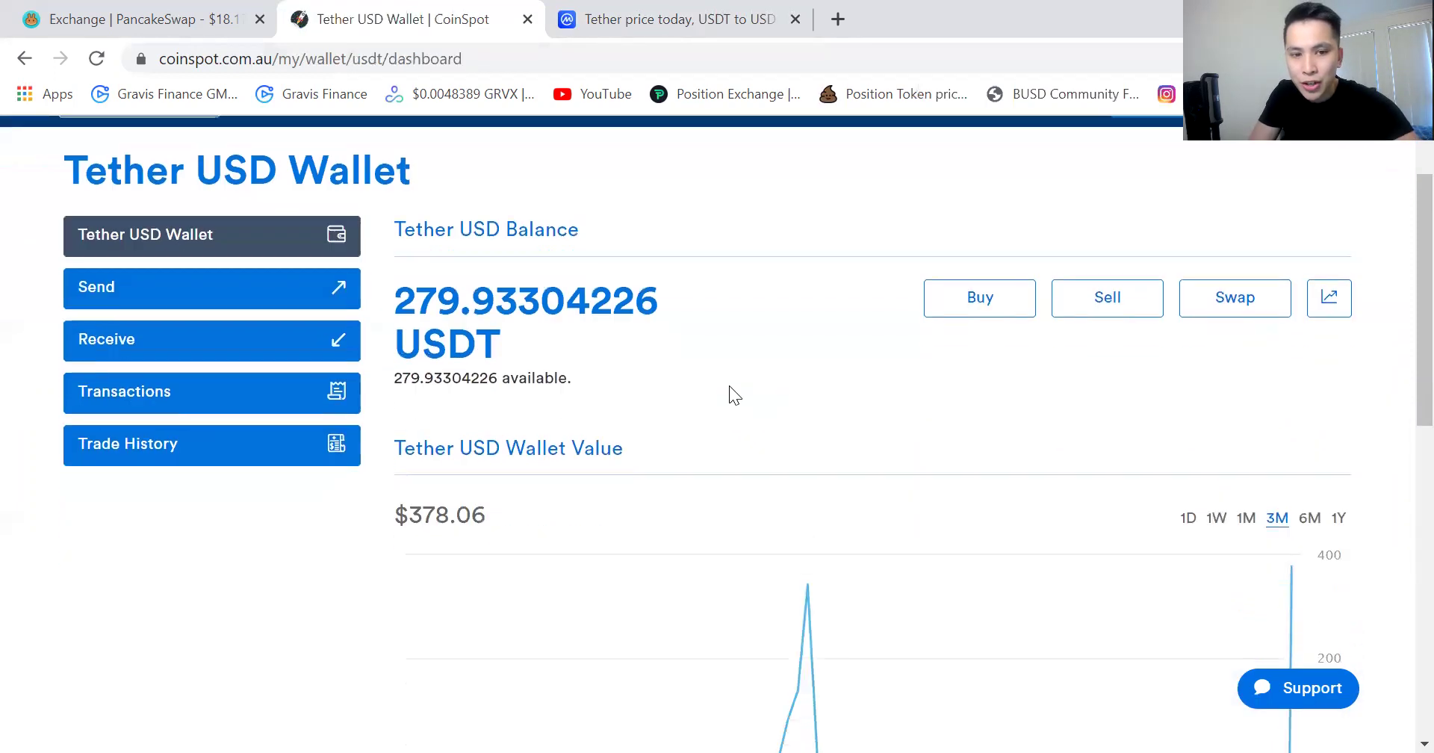
pyautogui.moveTo(398, 287); pyautogui.dragTo(501, 276)
pyautogui.click(1018, 242)
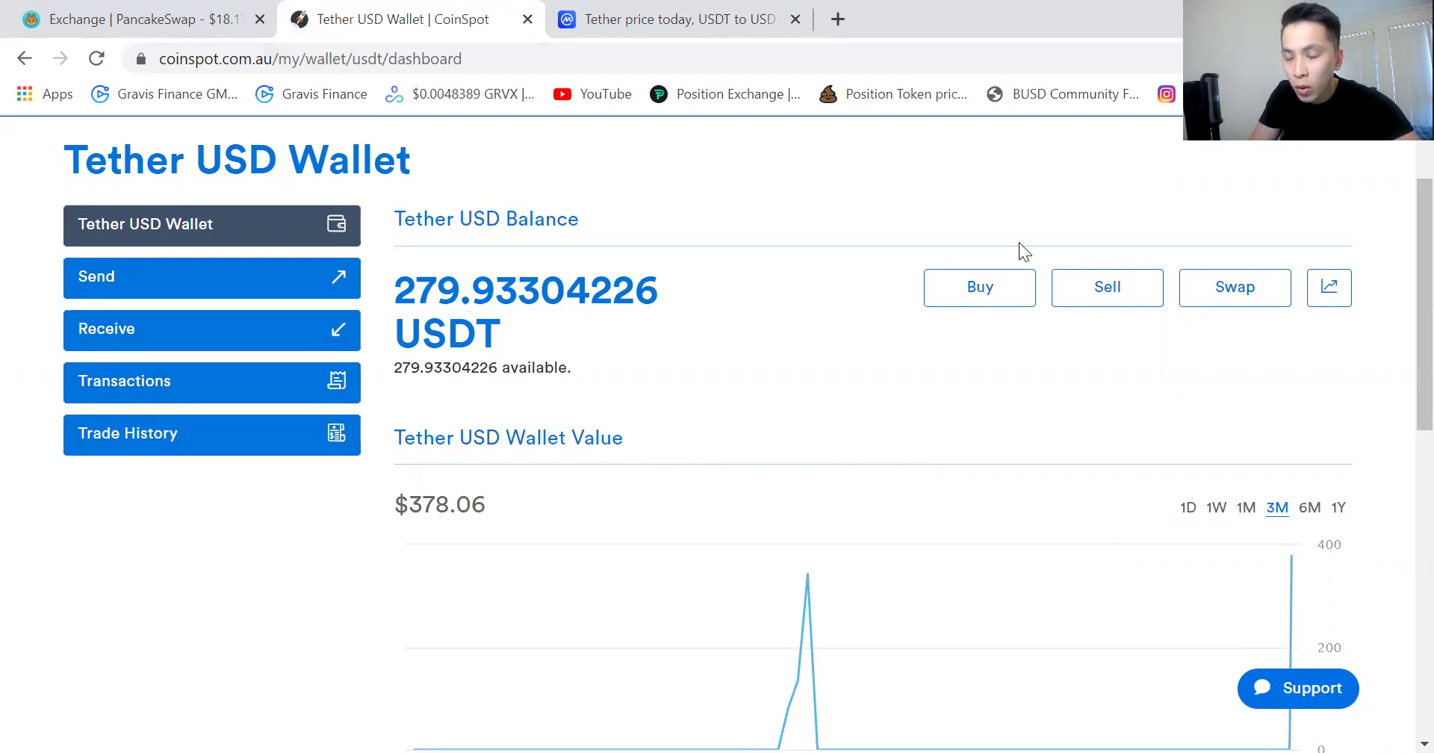
# Sell the full 279.93304226 USDT balance for AUD, confirm the sale, and check the account funds on the wallets page
pyautogui.click(1118, 300)
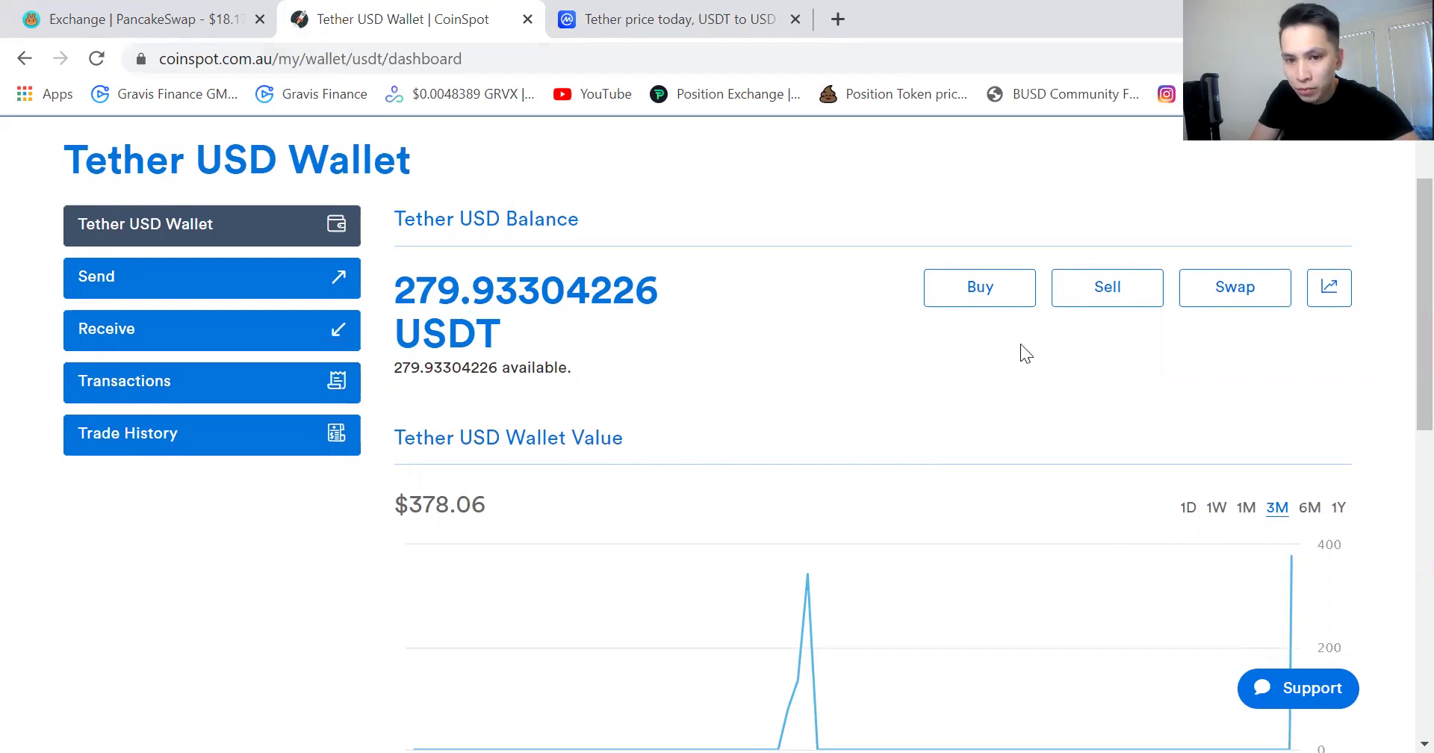
pyautogui.click(852, 317)
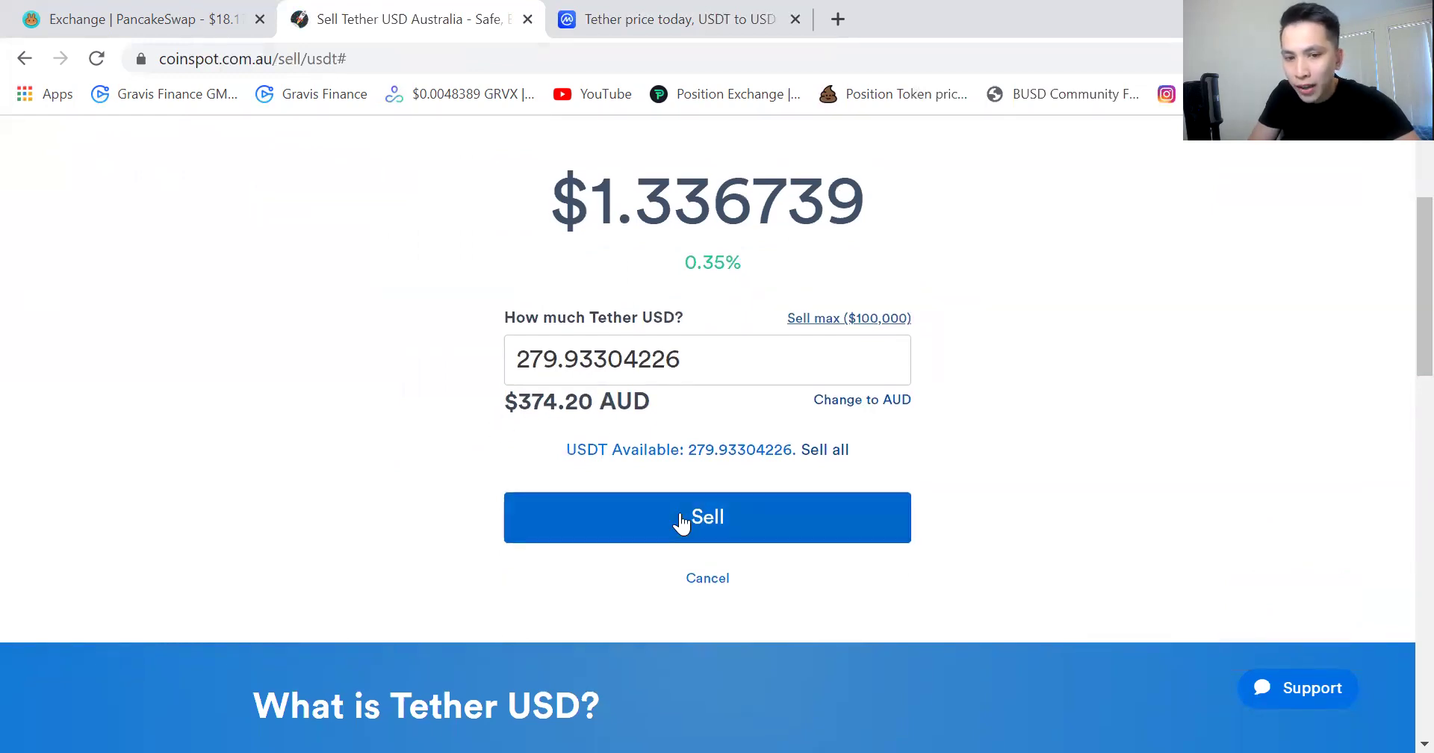
pyautogui.click(707, 514)
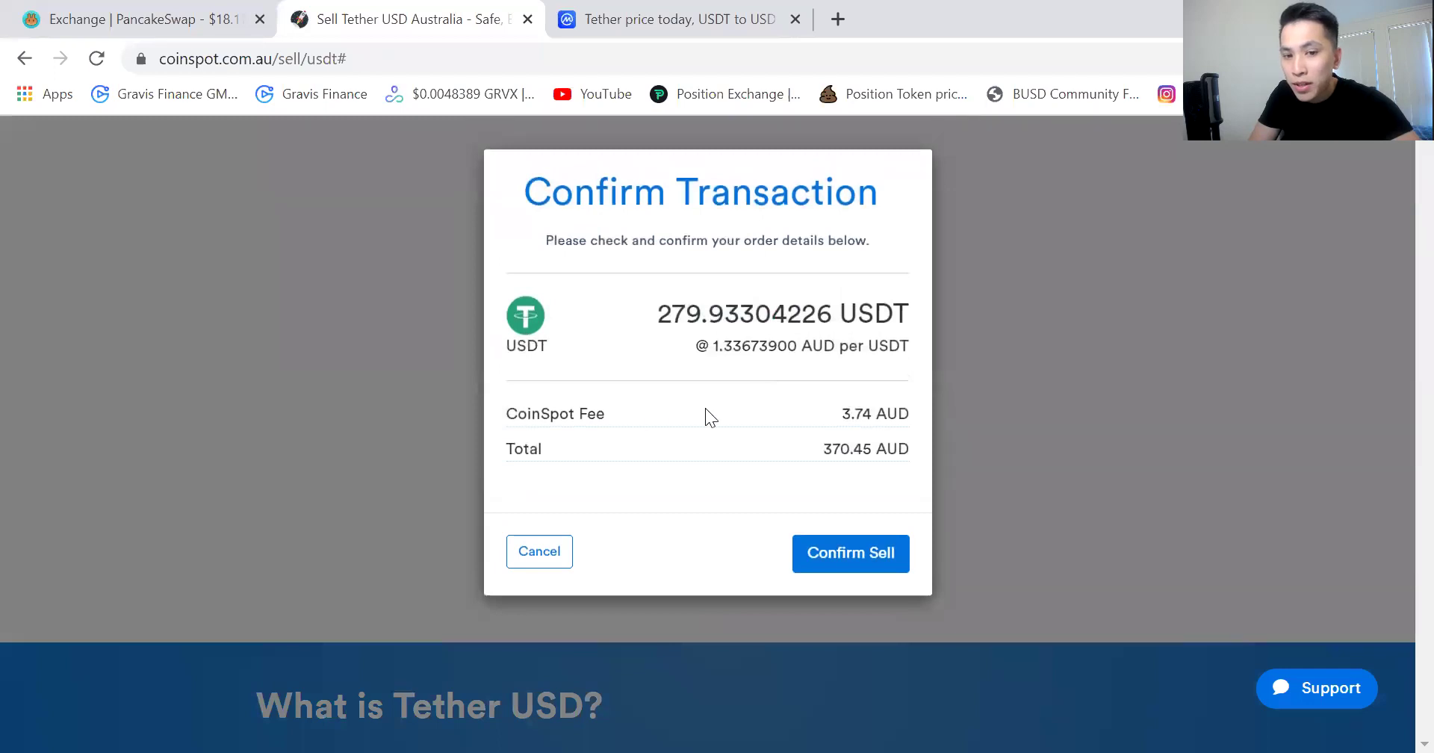
pyautogui.click(860, 561)
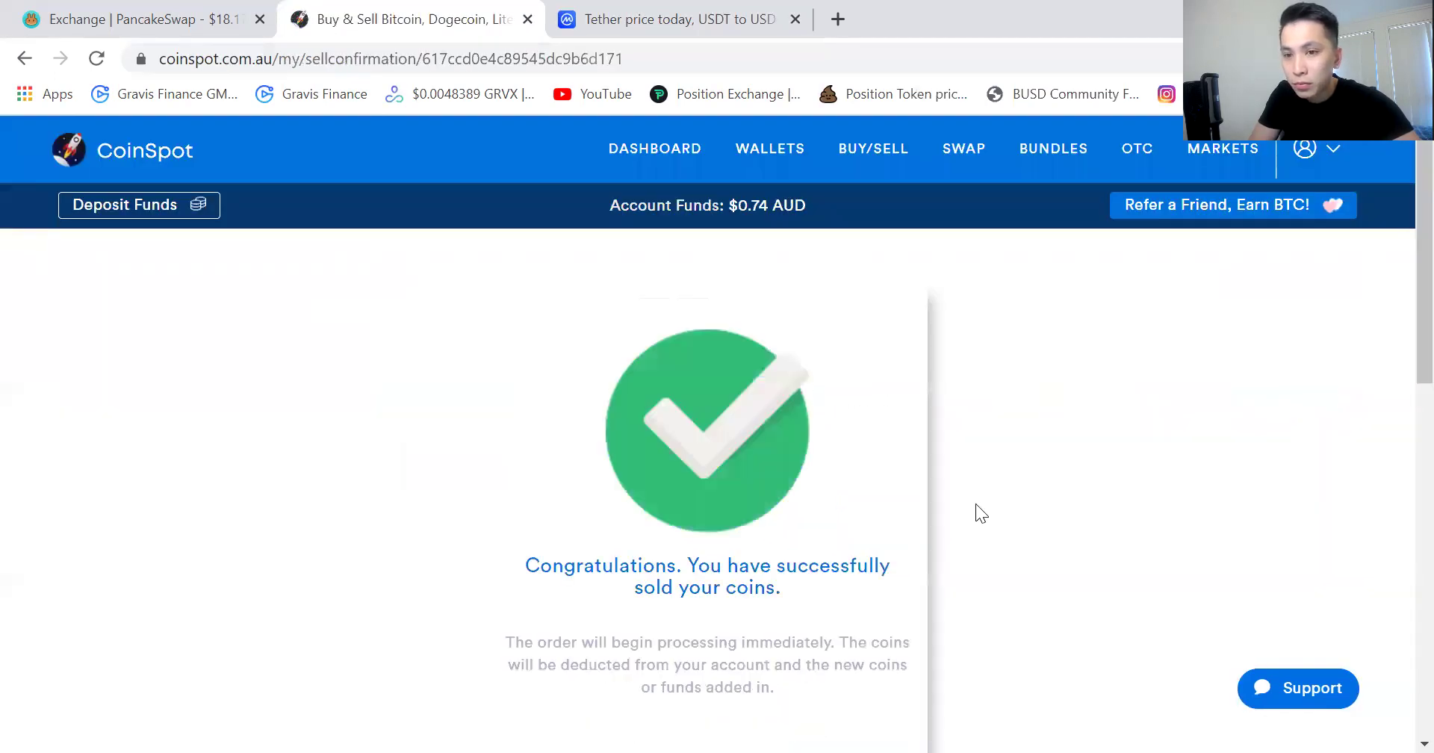
pyautogui.click(788, 158)
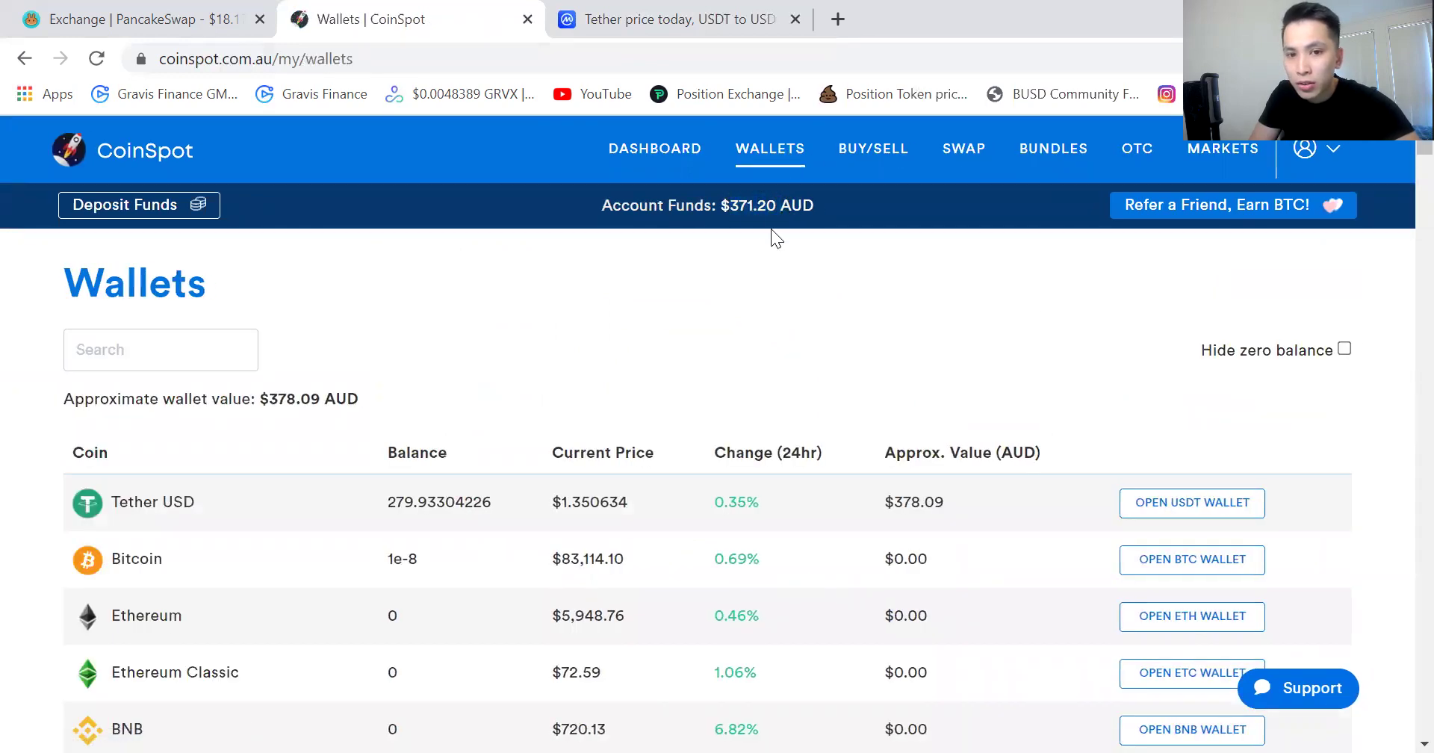
pyautogui.moveTo(730, 205); pyautogui.dragTo(814, 205)
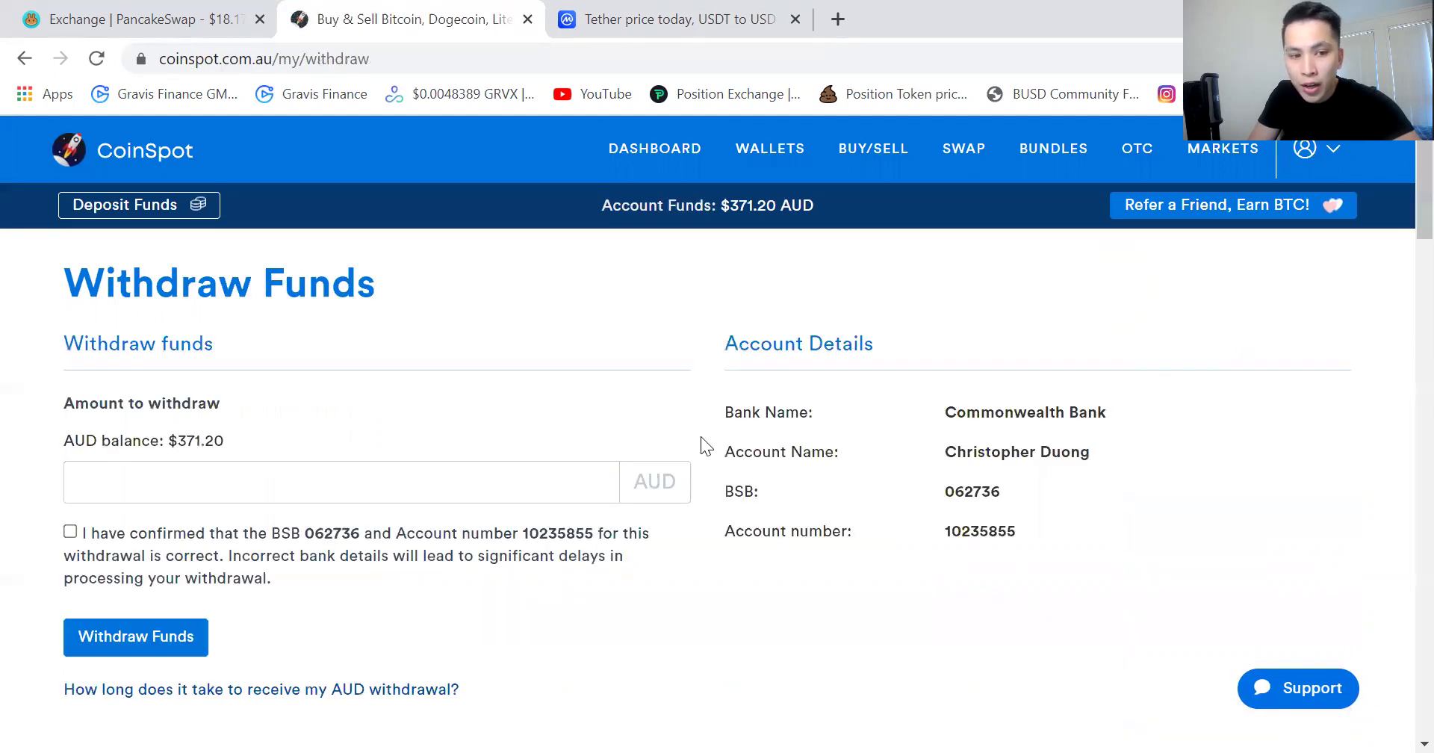
# Withdraw 371 AUD to the linked bank account, confirming that the bank details are correct, and return to the dashboard
pyautogui.click(70, 531)
pyautogui.click(136, 489)
pyautogui.write('371')
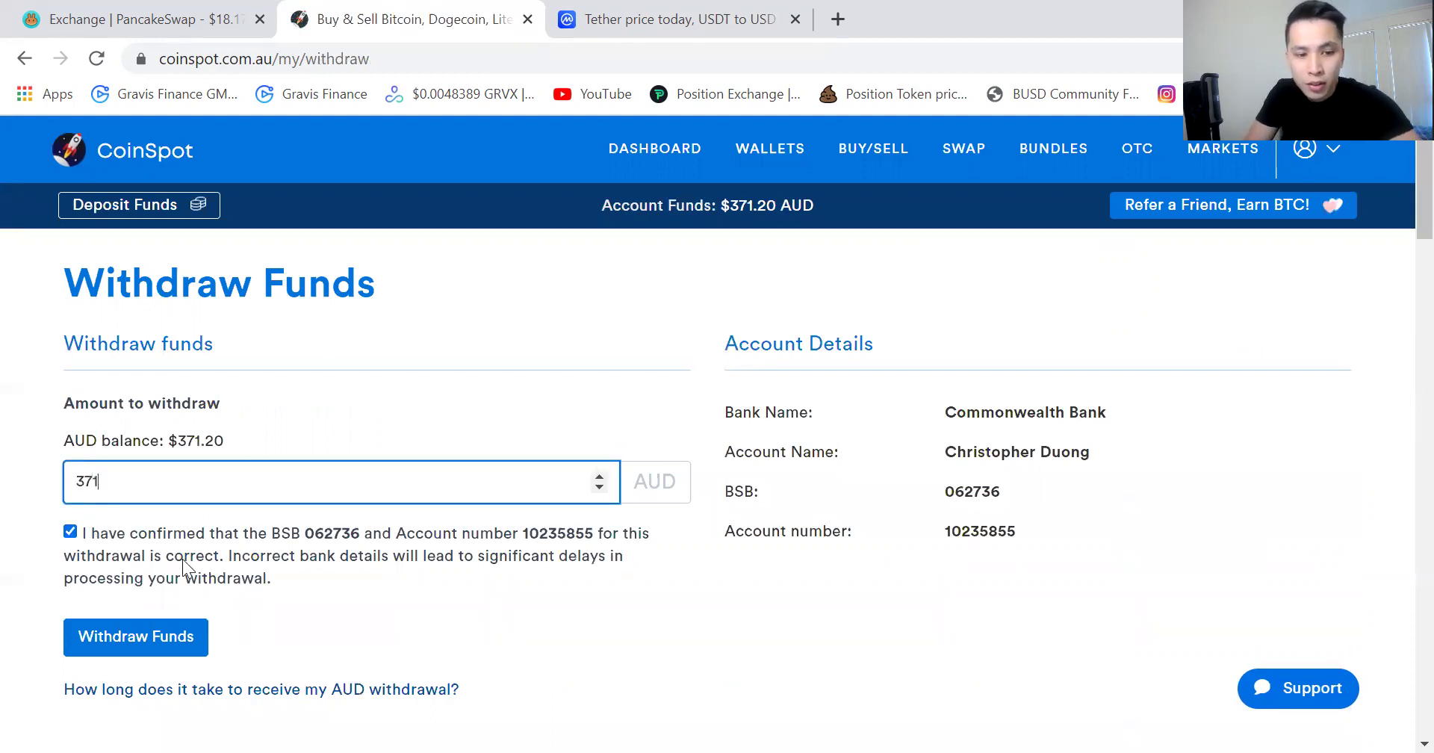
pyautogui.click(162, 639)
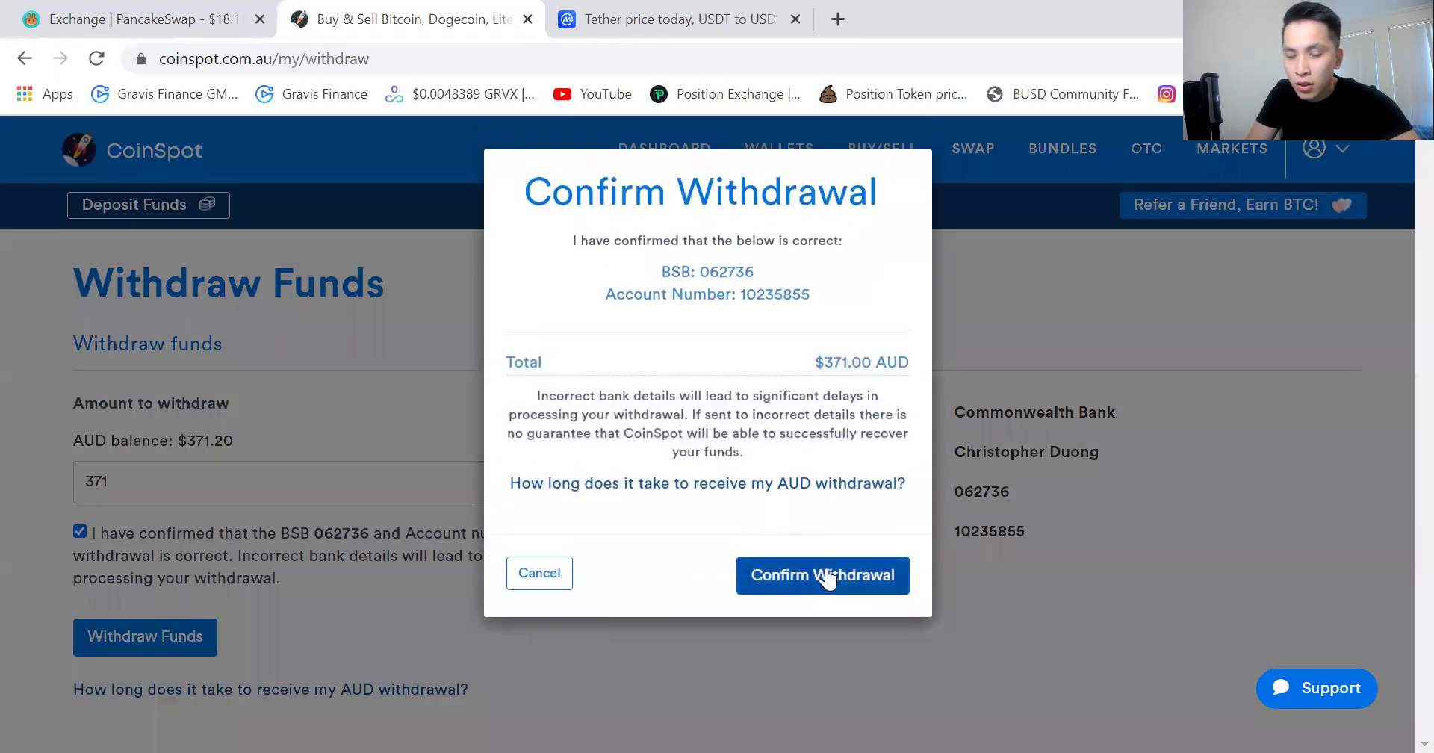
pyautogui.click(828, 577)
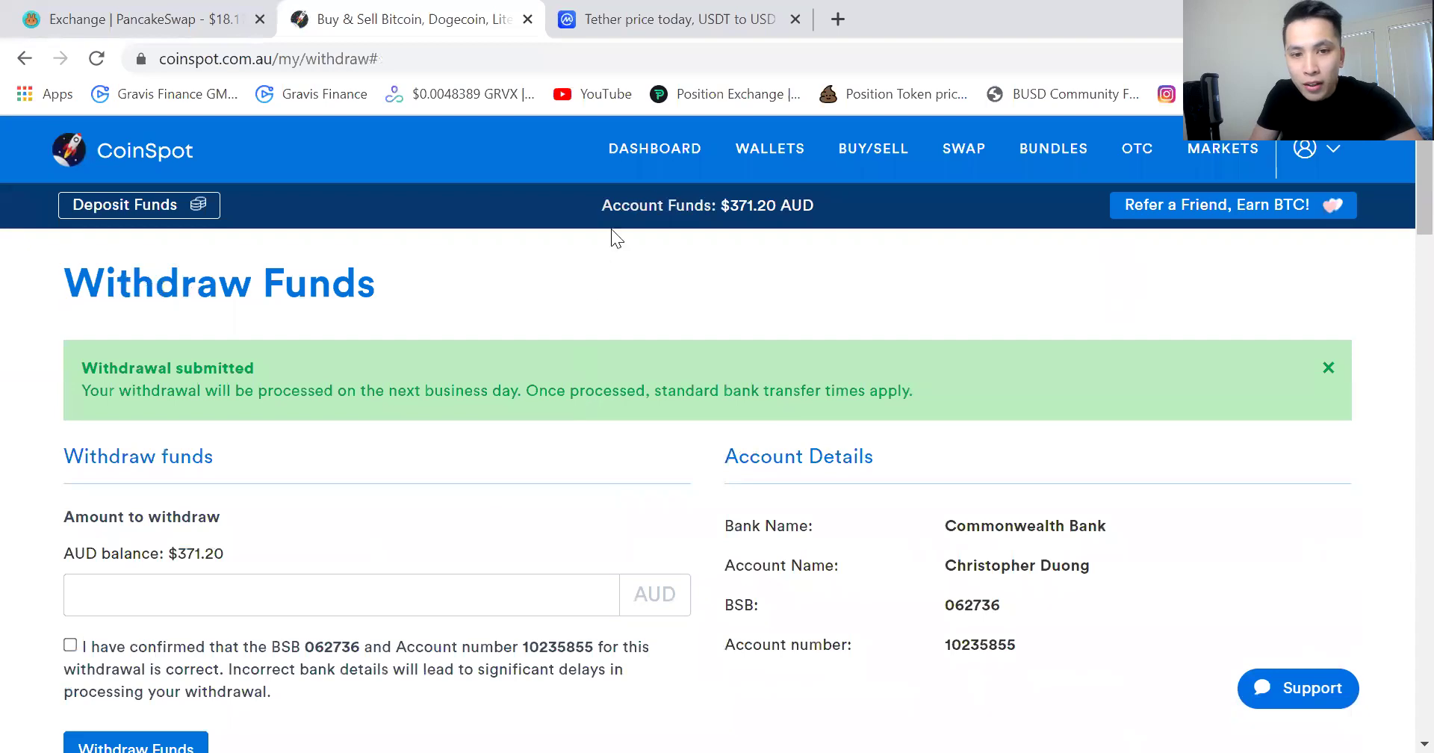
pyautogui.click(655, 154)
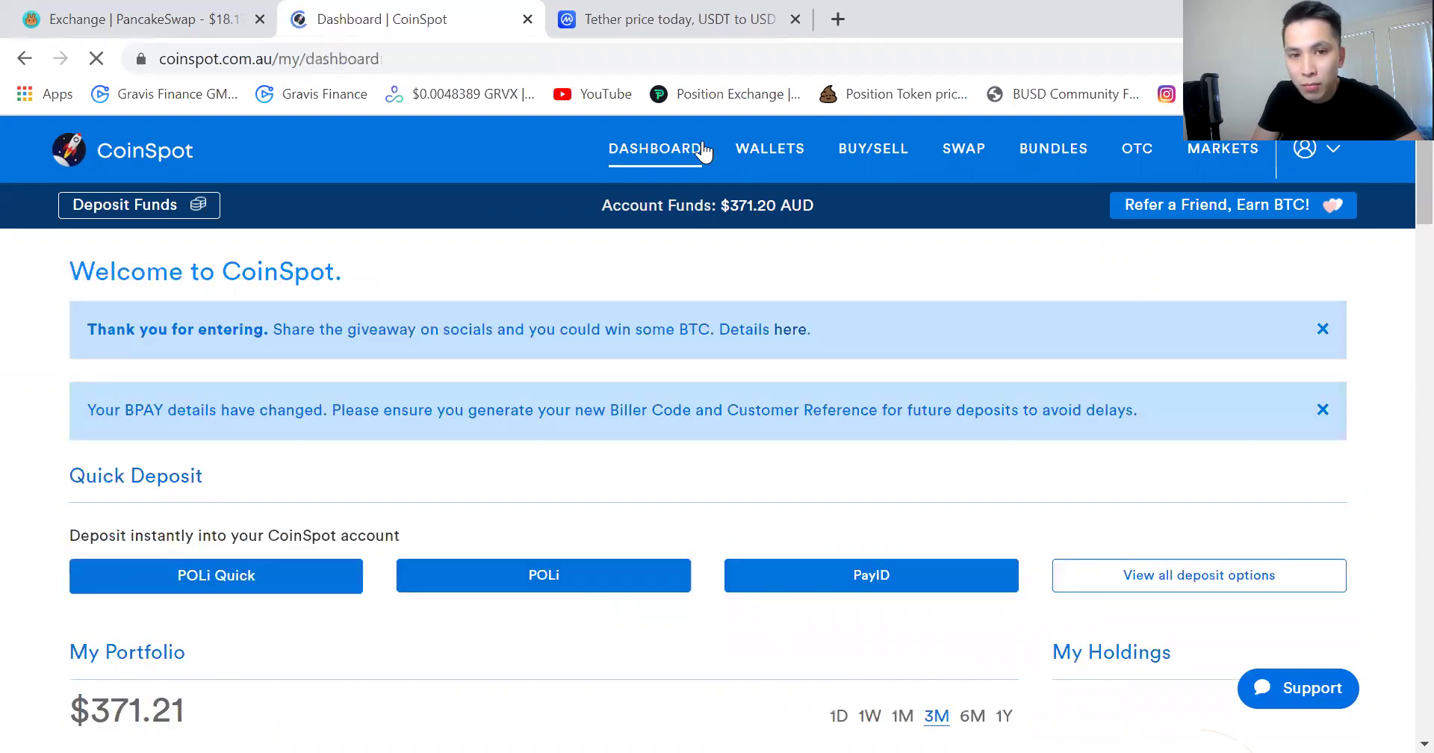